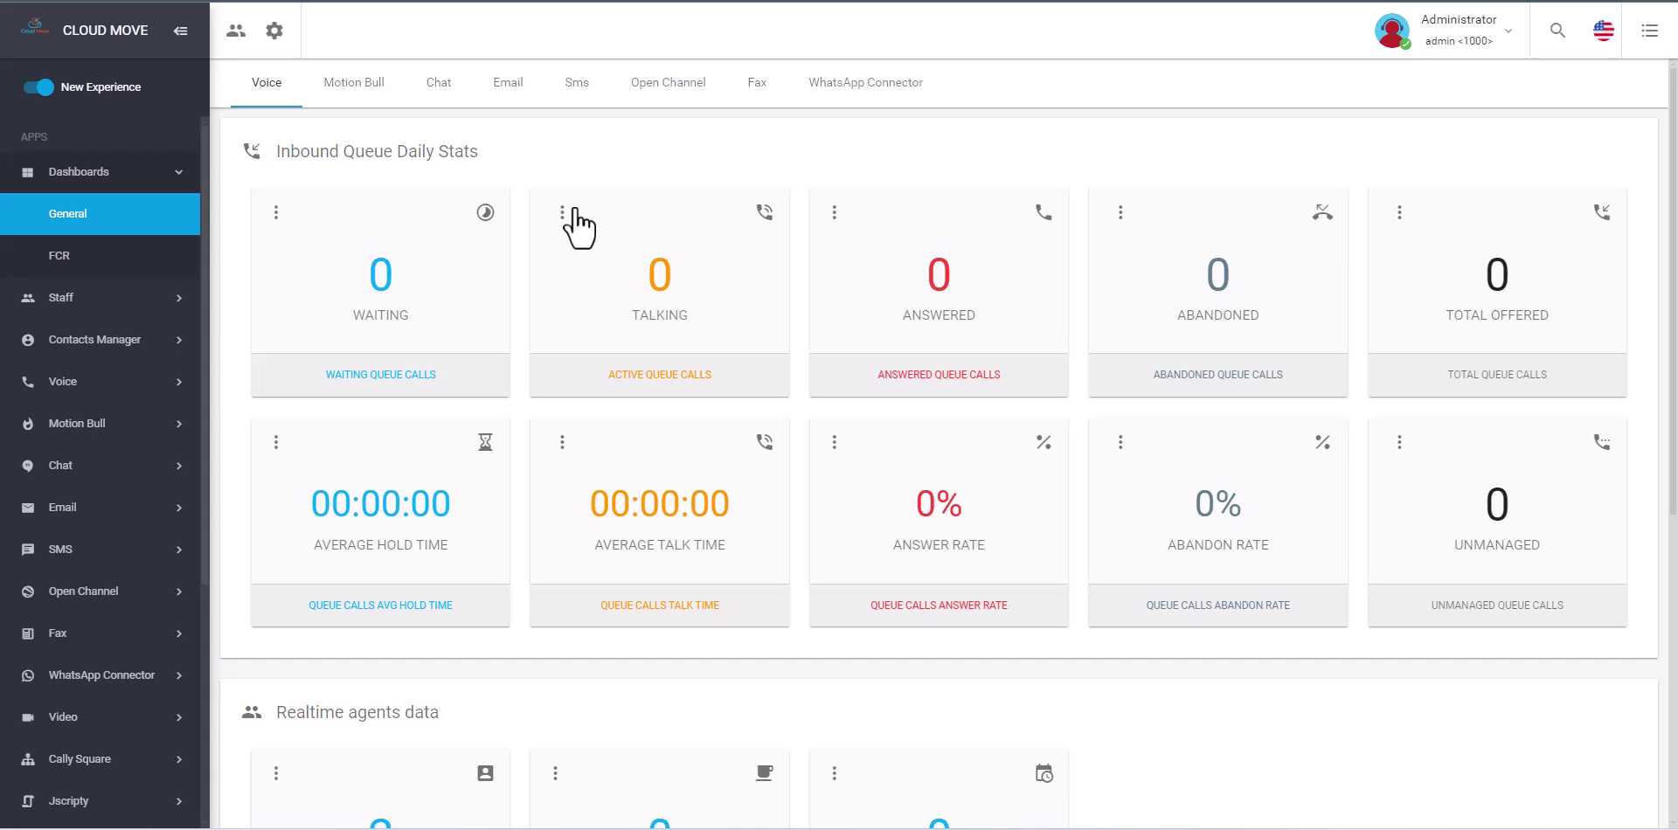
View the Motion Bull queue campaign daily statistics on the general dashboard, and return to the Voice statistics.
left_click(354, 85)
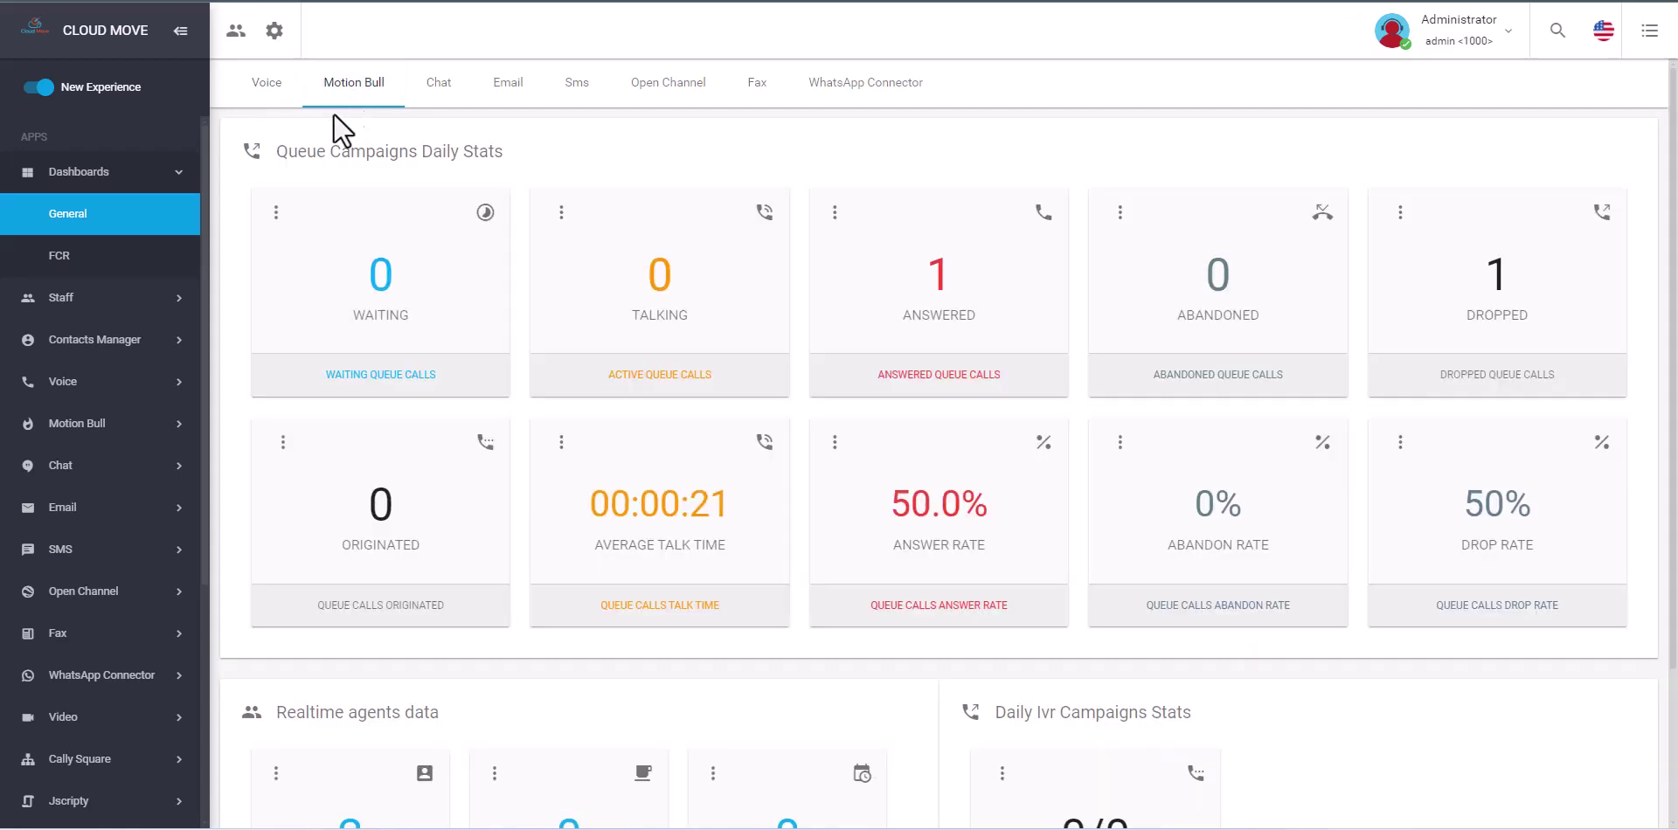
left_click(268, 87)
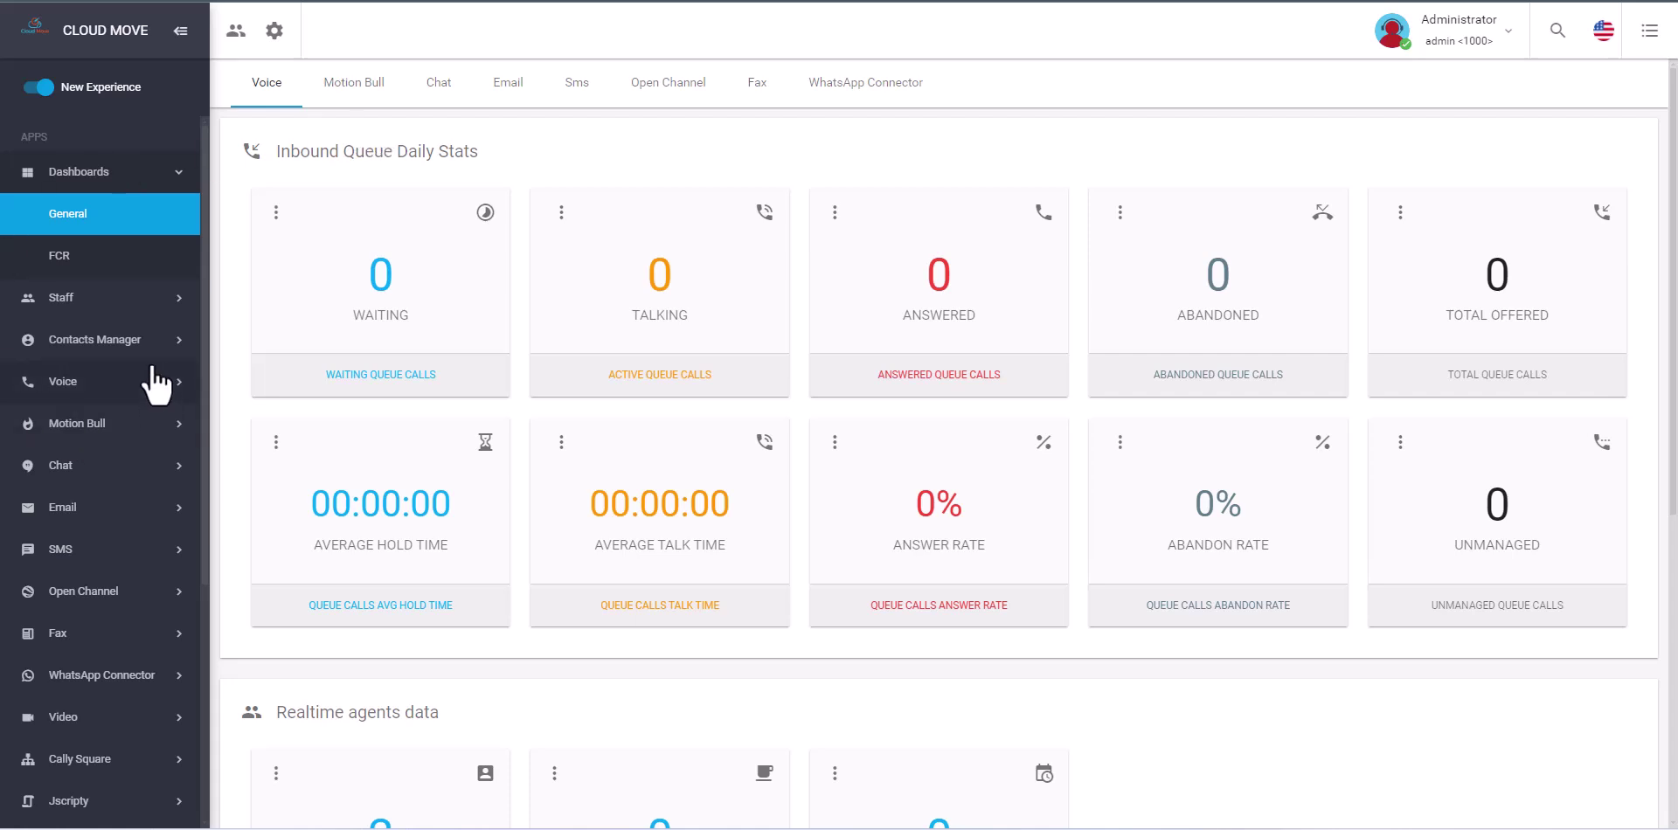
Show the contacts that belong to the RealEstate list in the Contacts Manager.
left_click(132, 343)
left_click(80, 428)
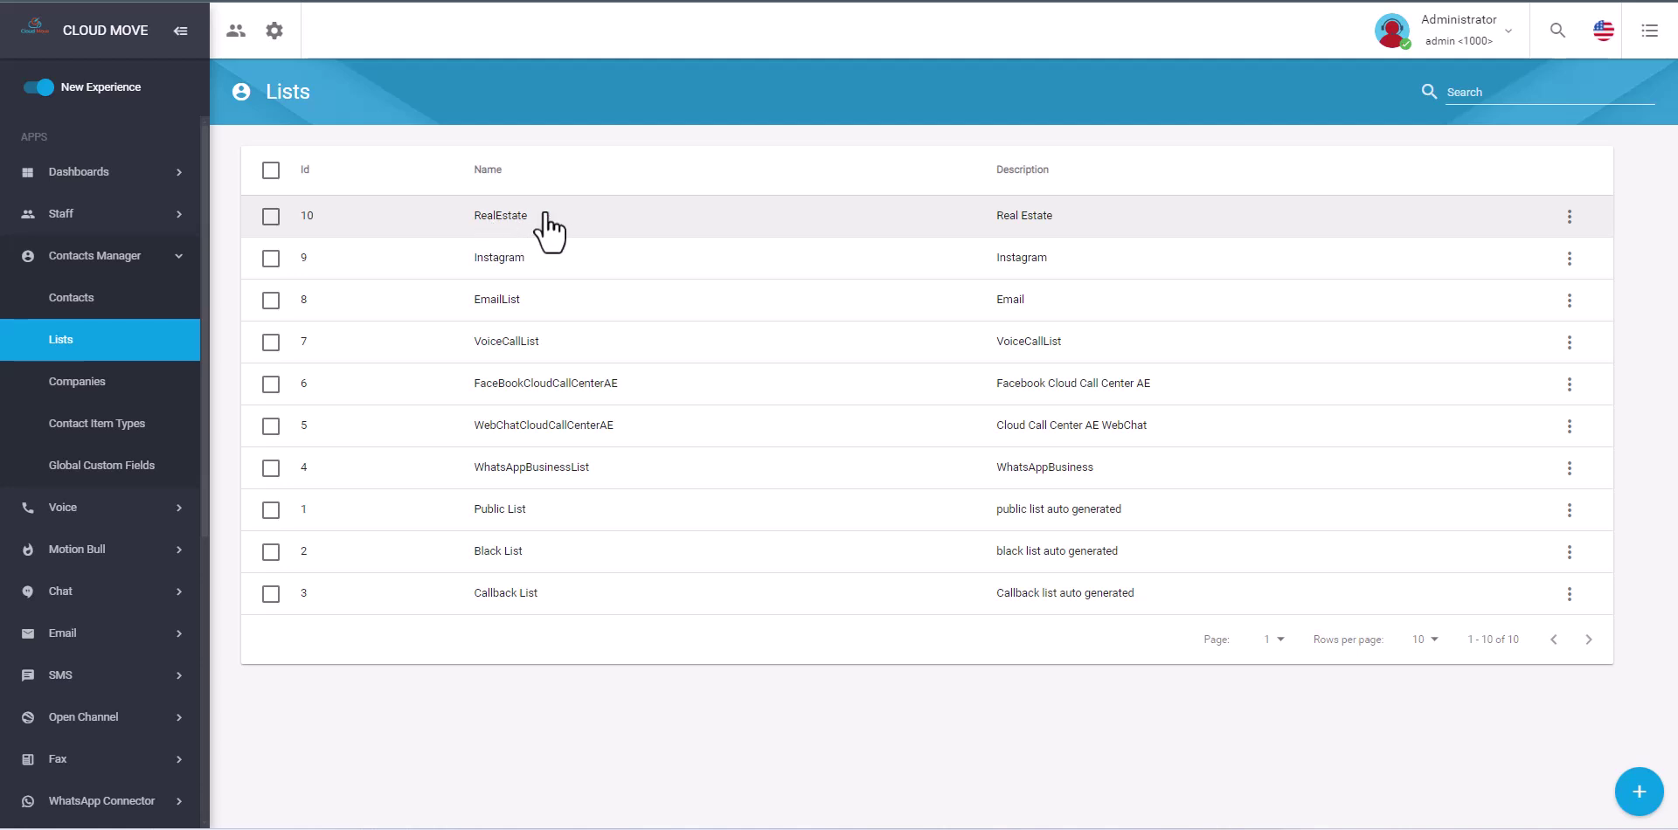
left_click(1570, 219)
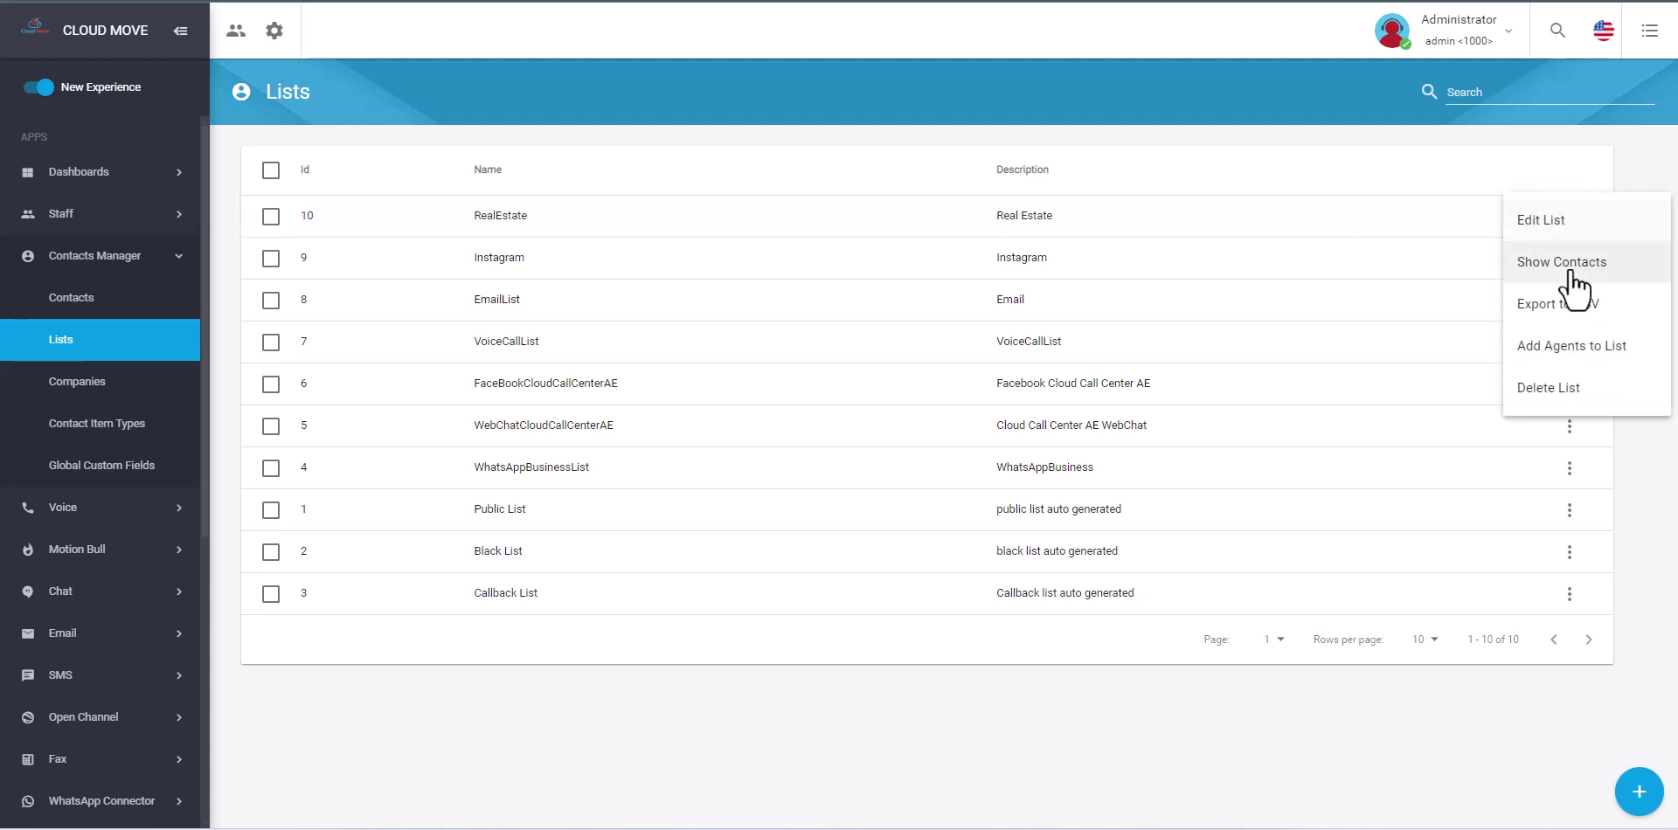
left_click(1565, 264)
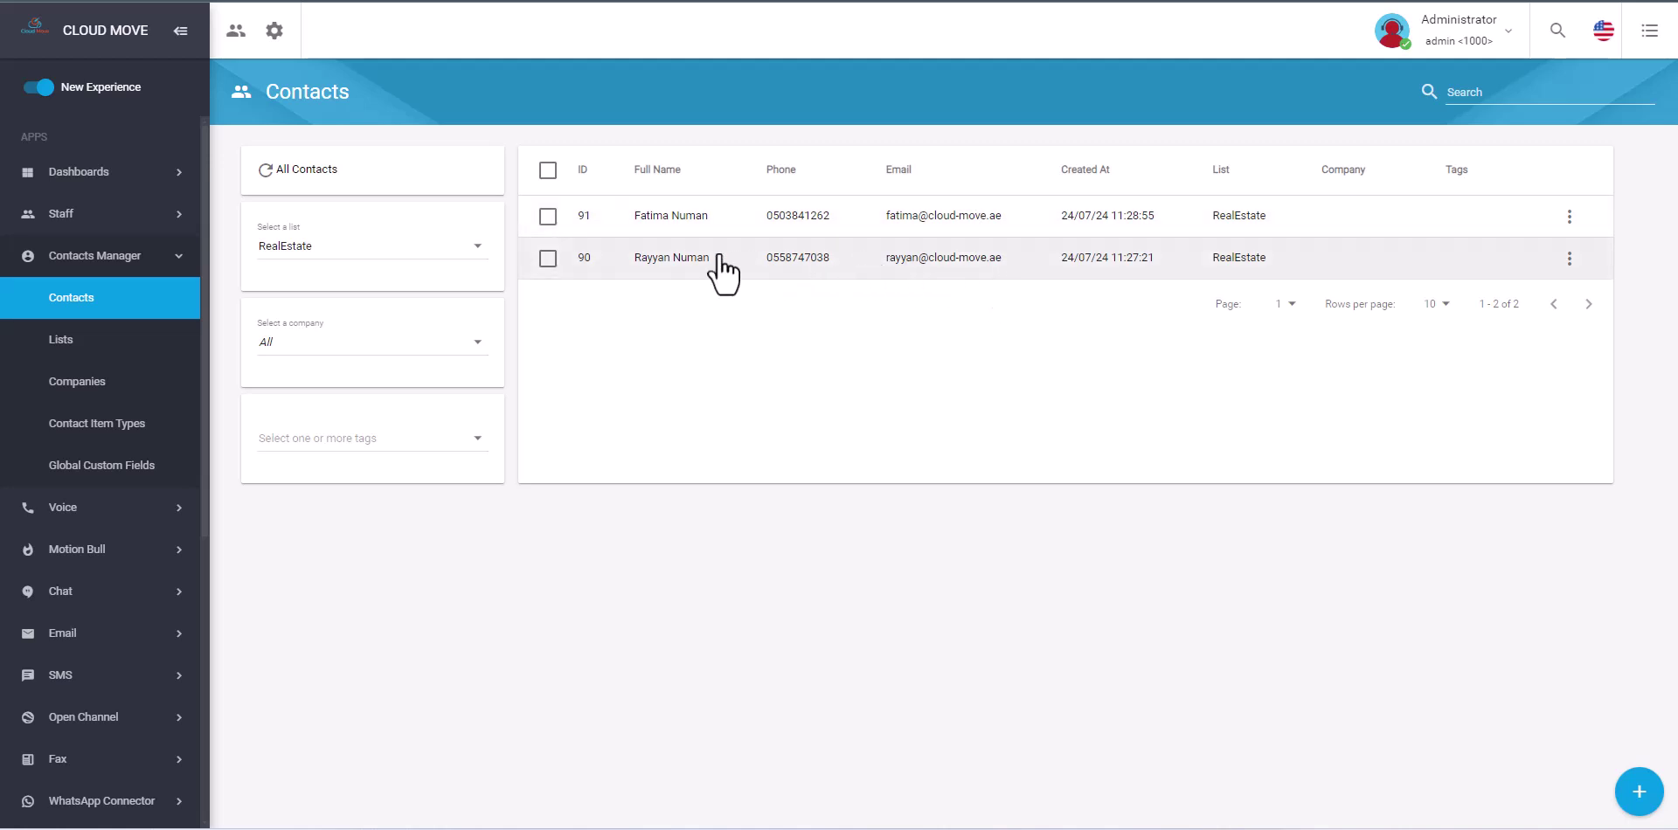
Open the second contact of the RealEstate list for editing and review its personal info and custom fields.
left_click(1570, 260)
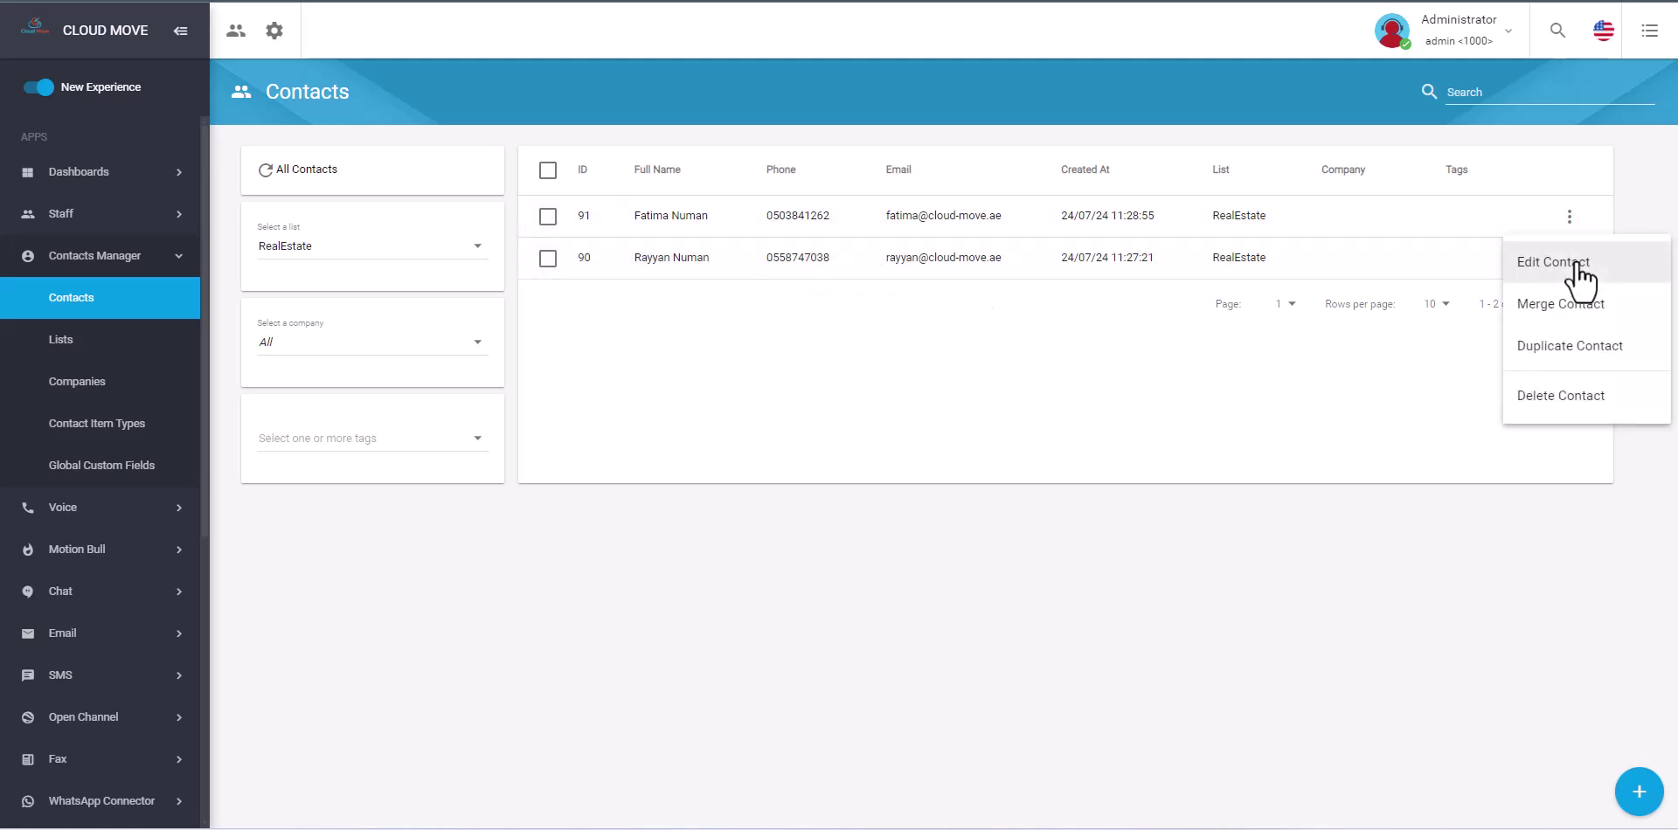
left_click(1579, 274)
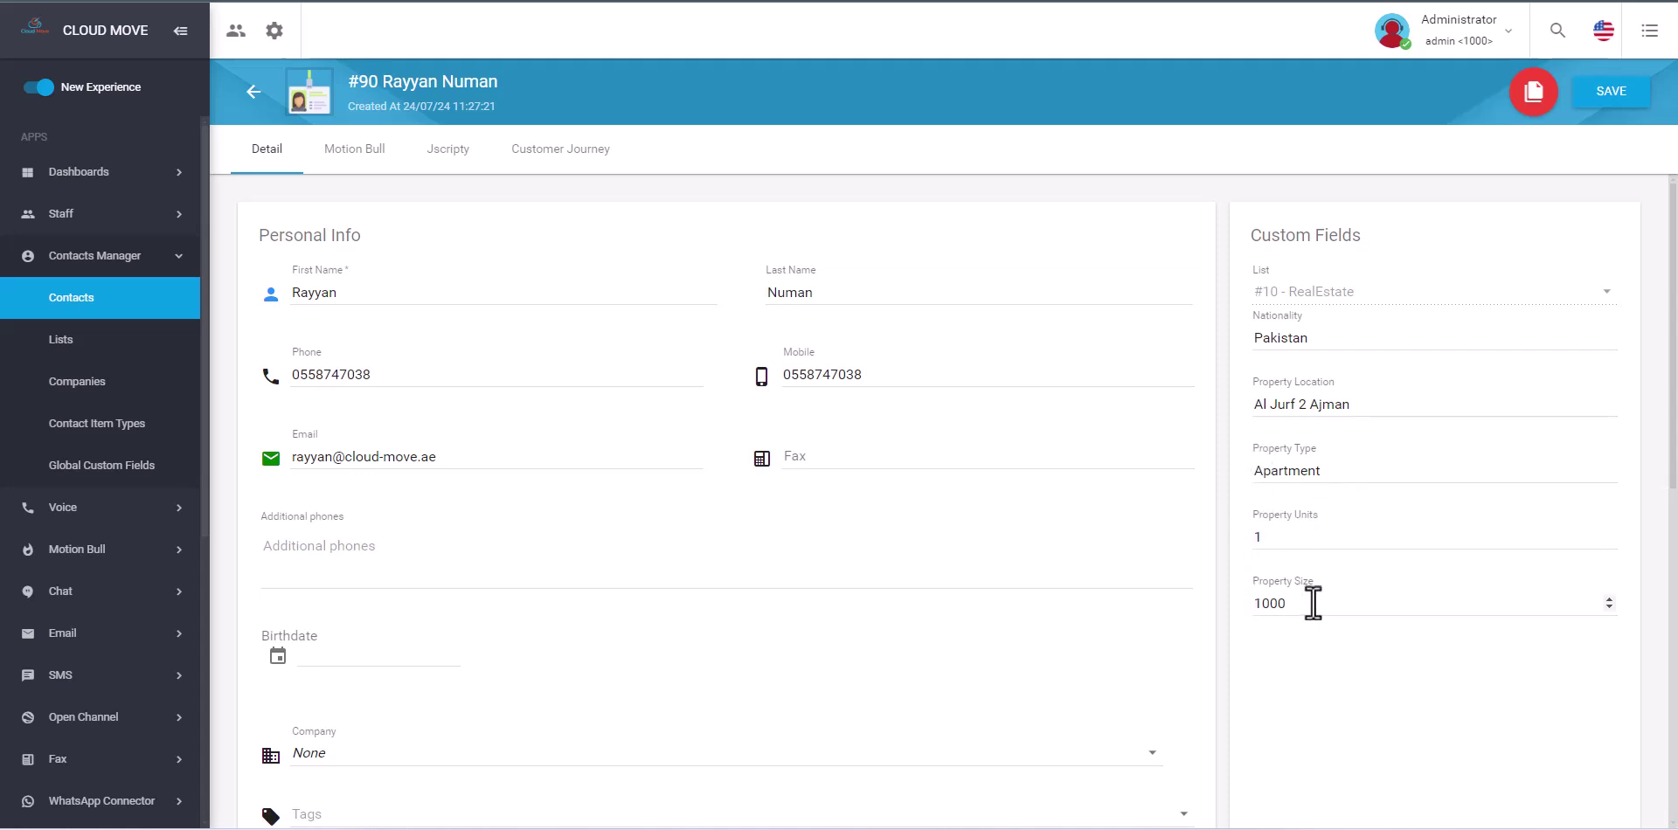
scroll(1156, 468, "down", 3)
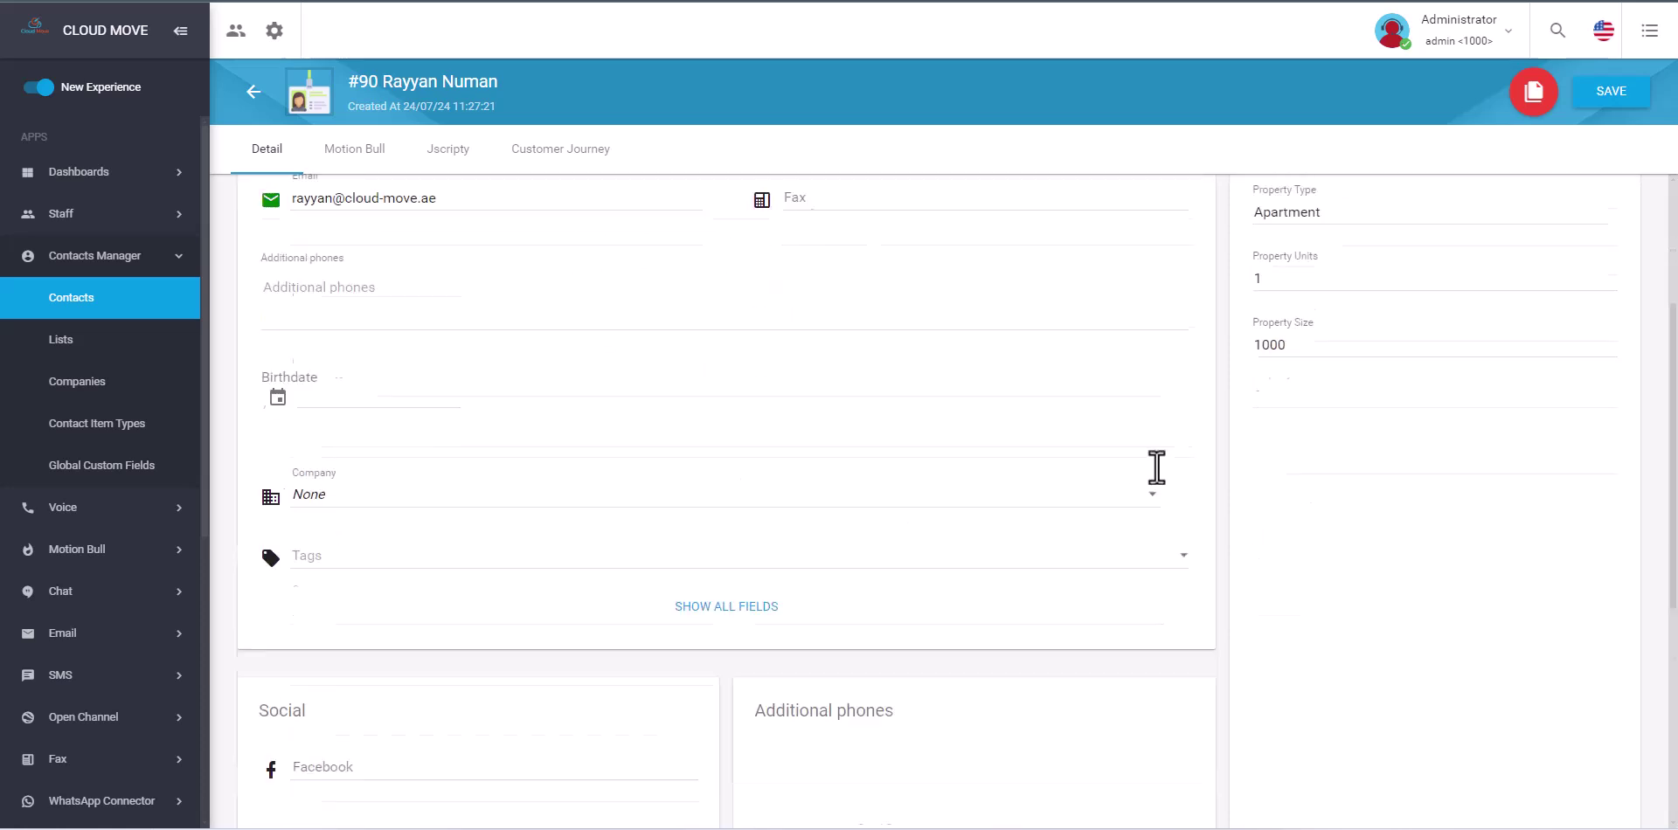
scroll(1157, 468, "down", 3)
scroll(1153, 467, "up", 6)
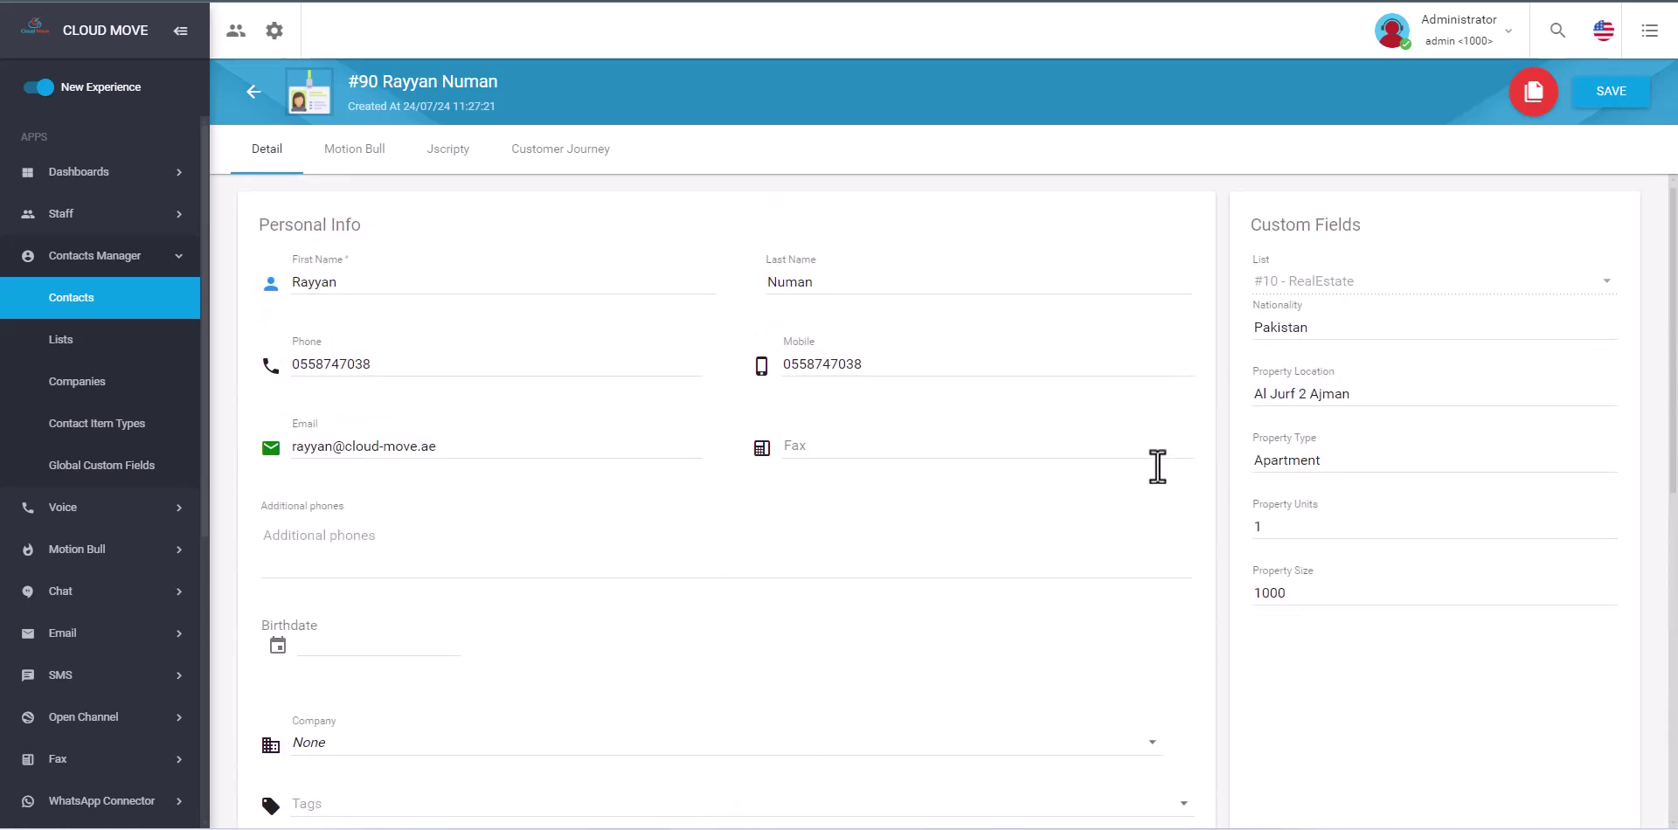
Examine the contact's customer journey, expanding the details of the recorded call.
left_click(546, 167)
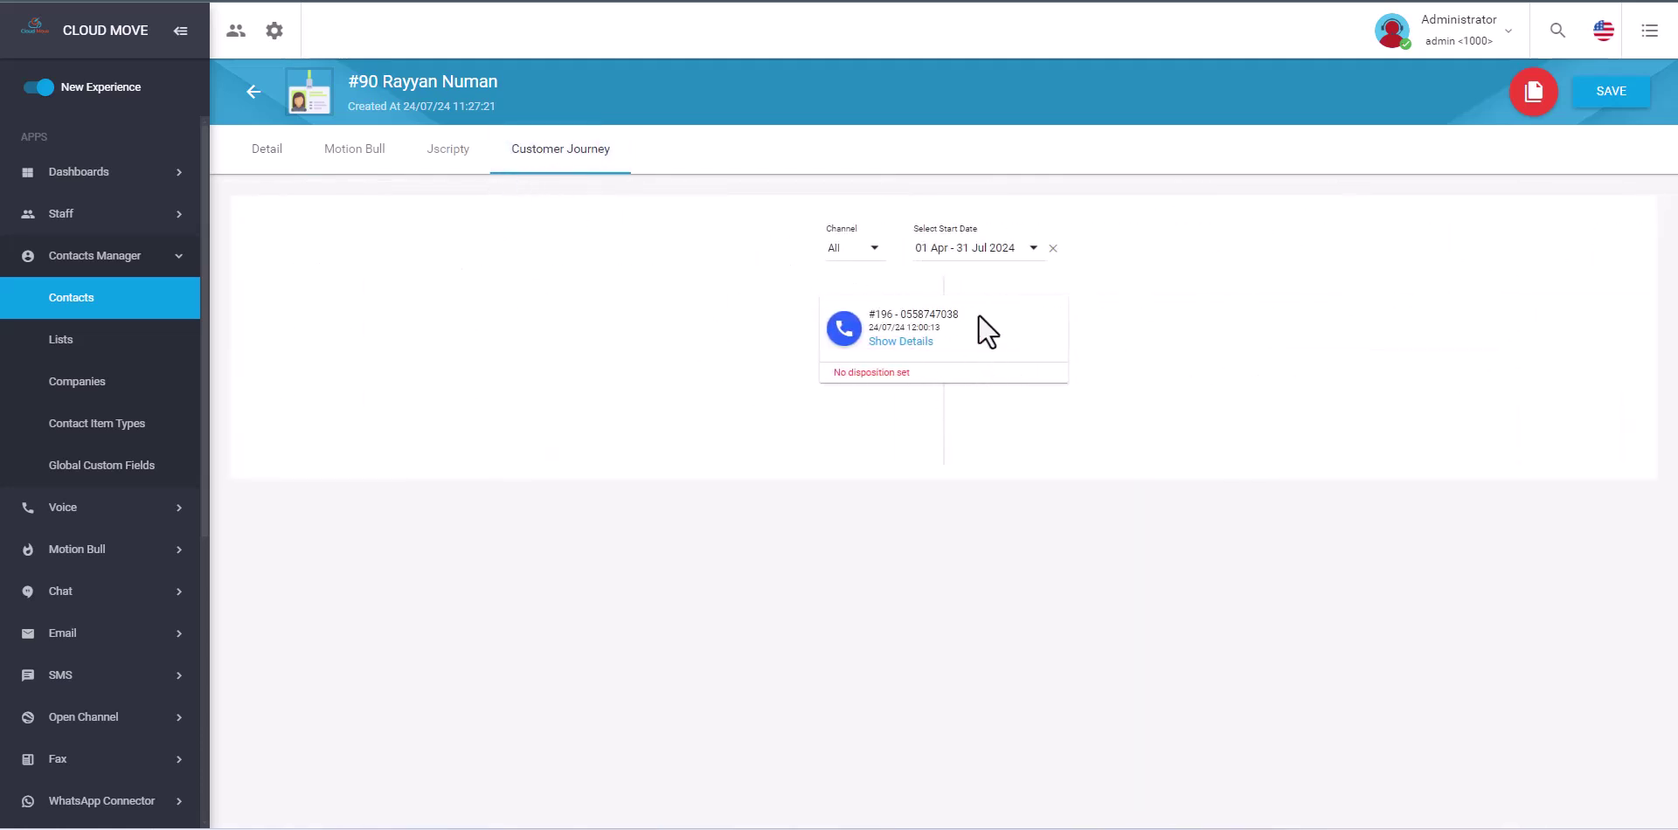
left_click(915, 341)
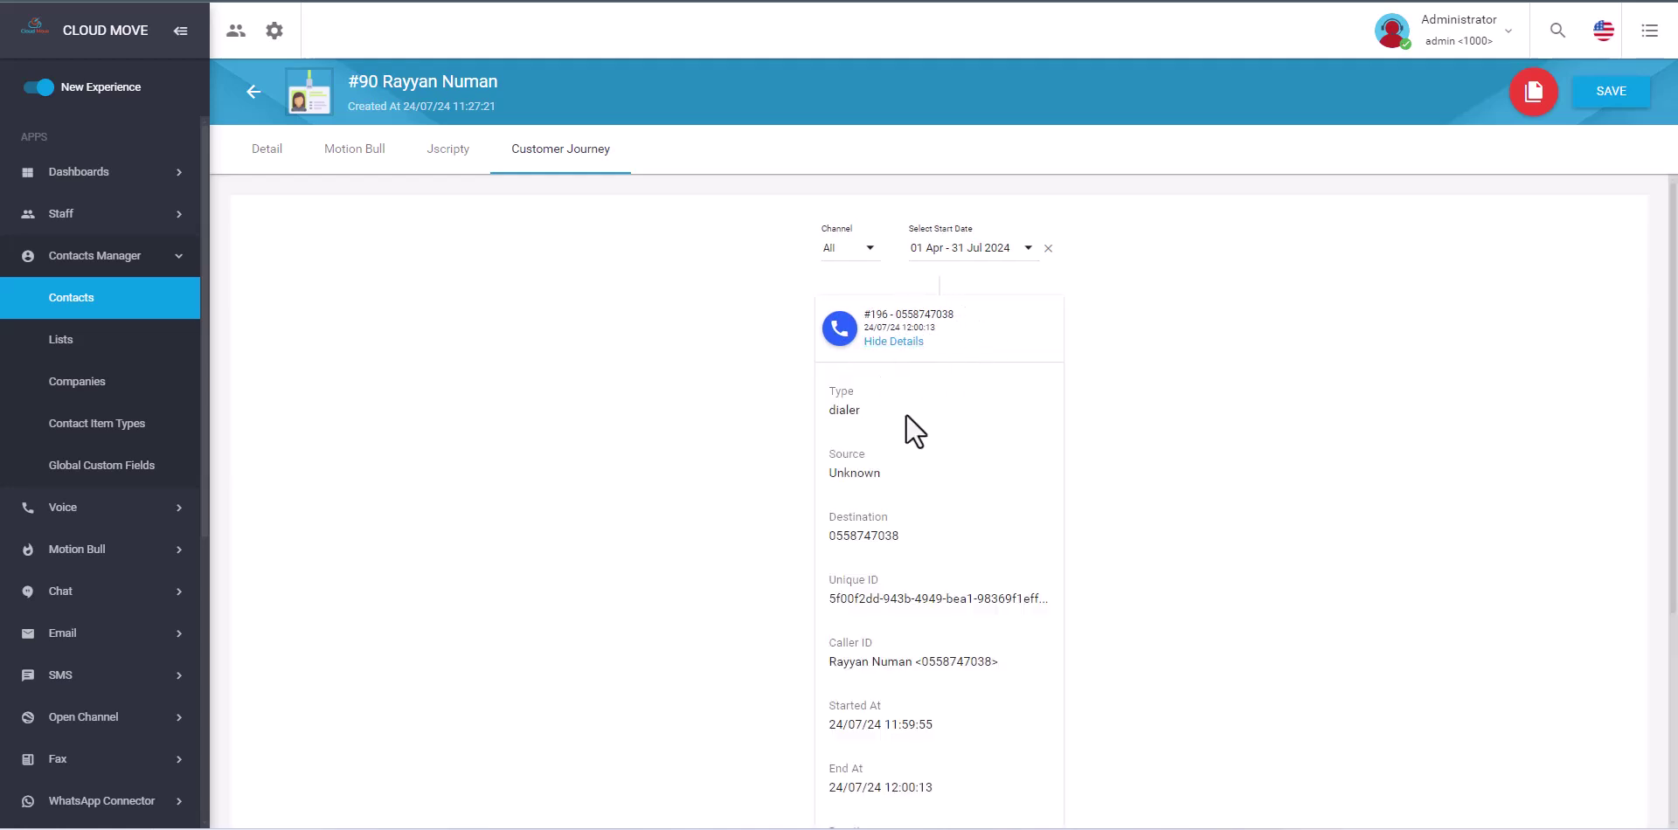
scroll(906, 415, "down", 3)
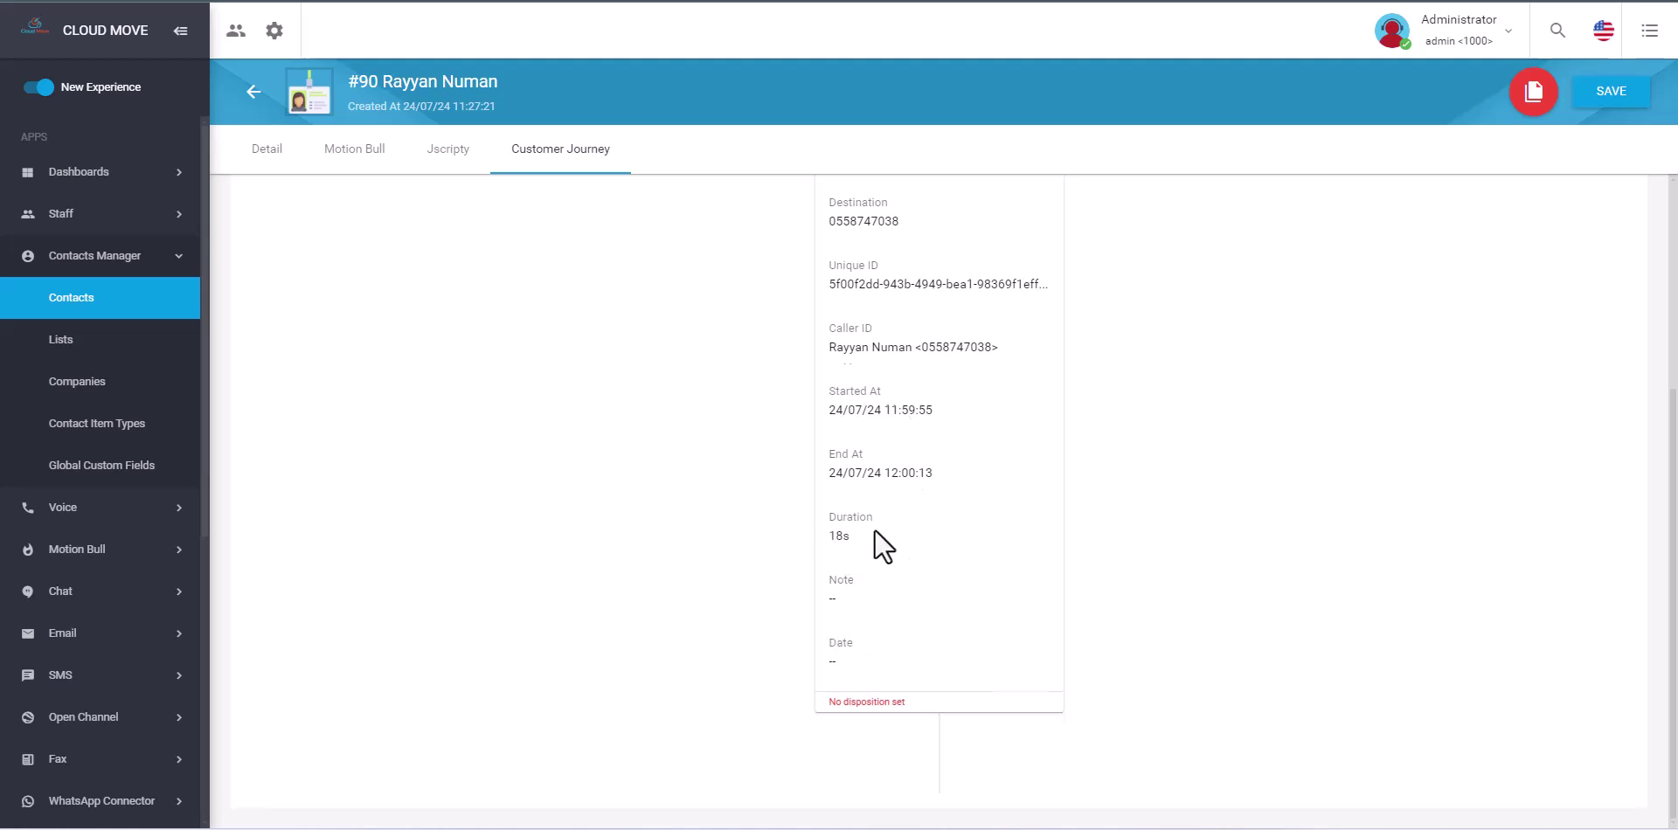
scroll(874, 533, "up", 3)
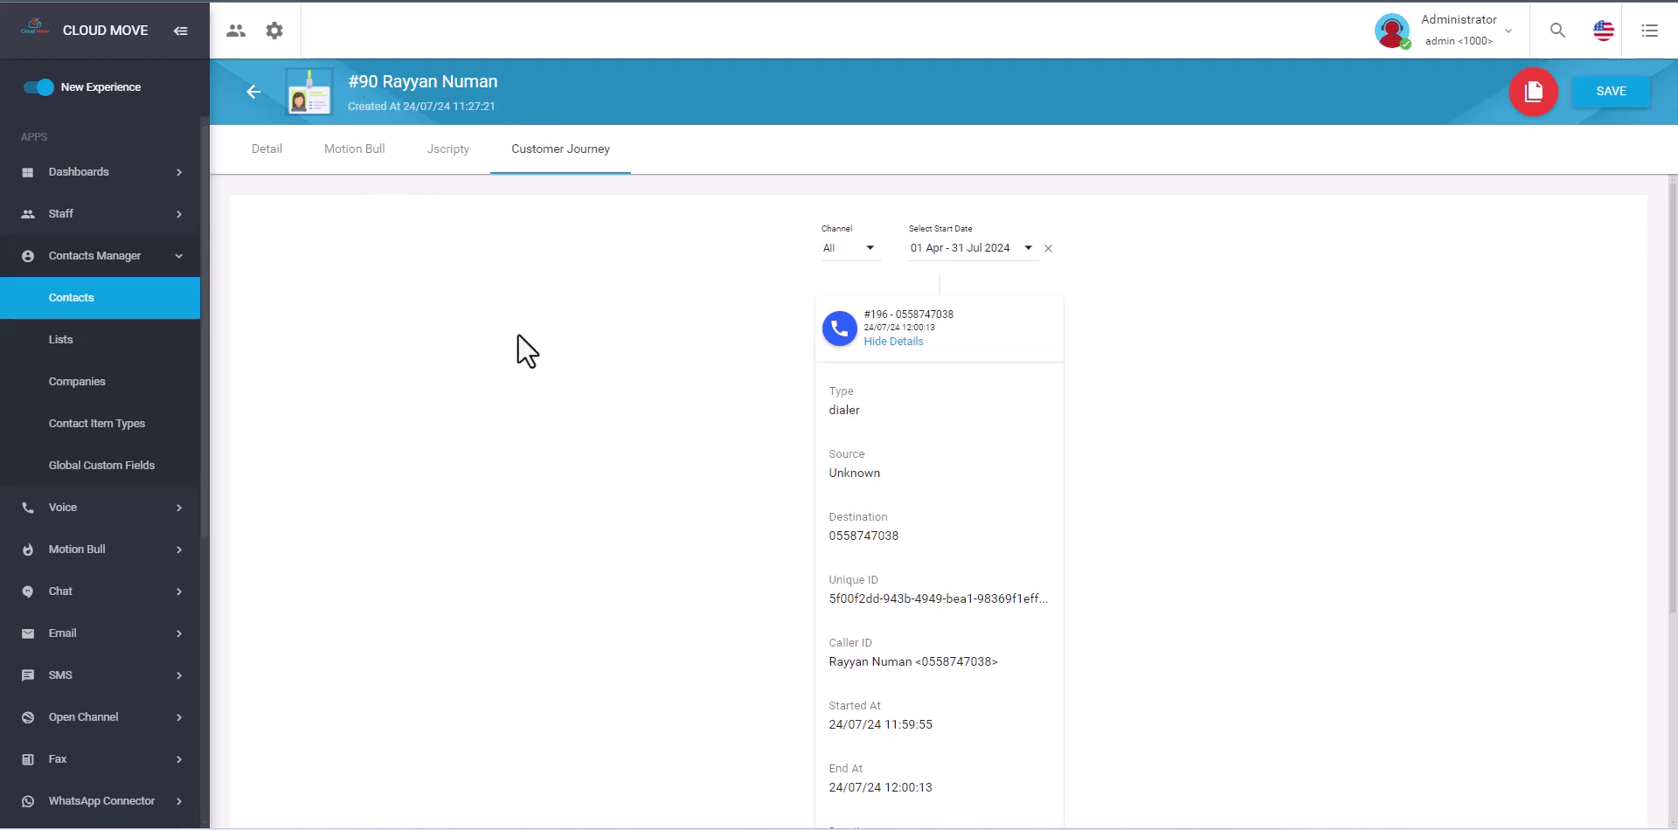
Open the RealEstate list for editing and view its custom fields.
left_click(103, 340)
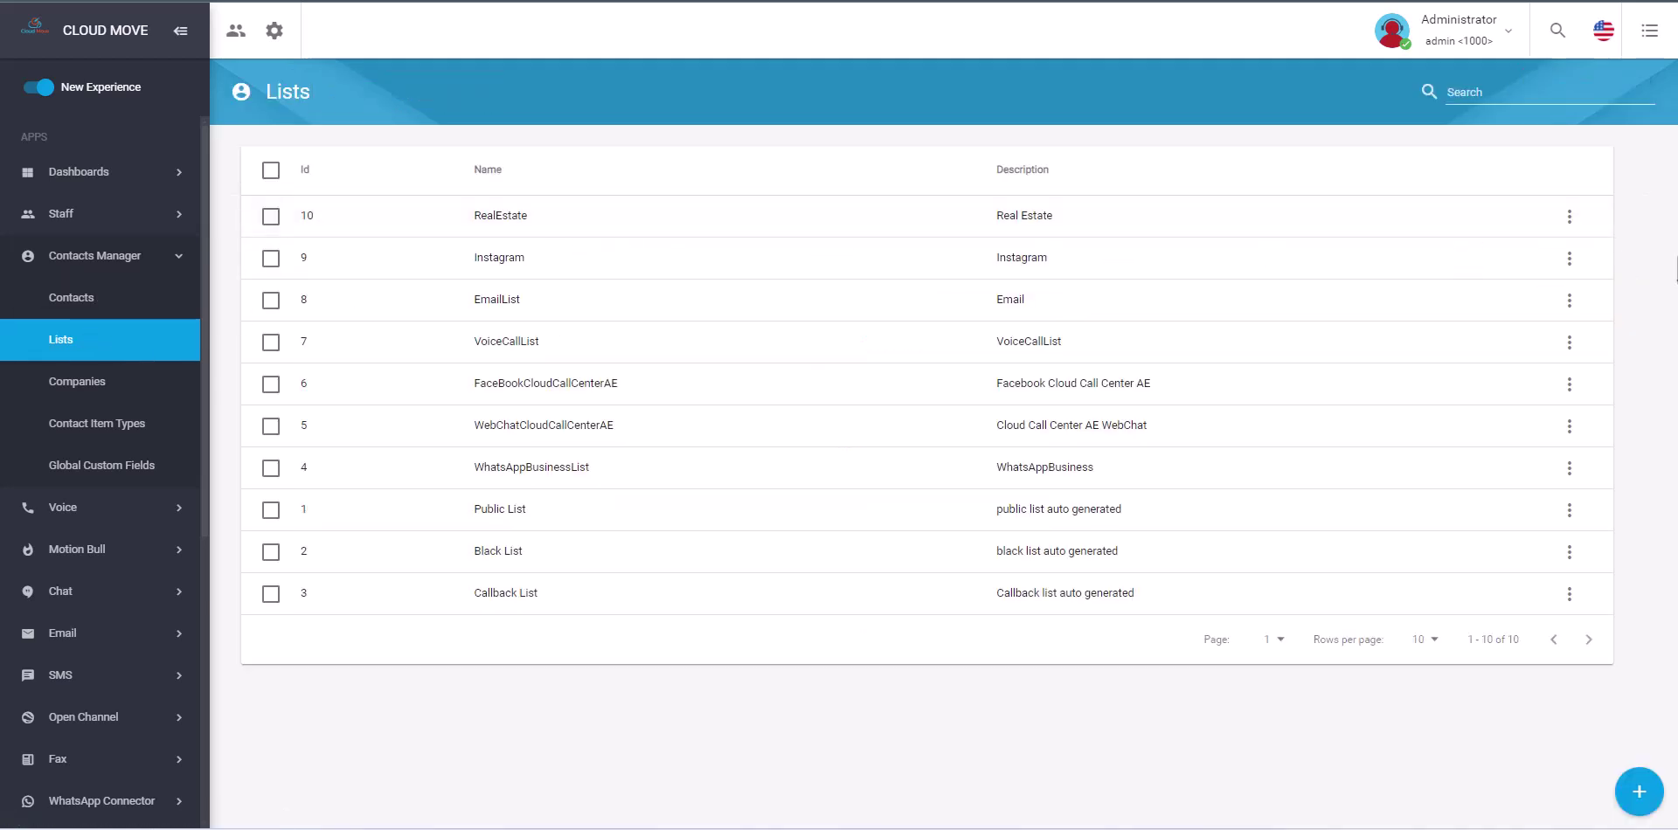
left_click(1569, 217)
left_click(1577, 221)
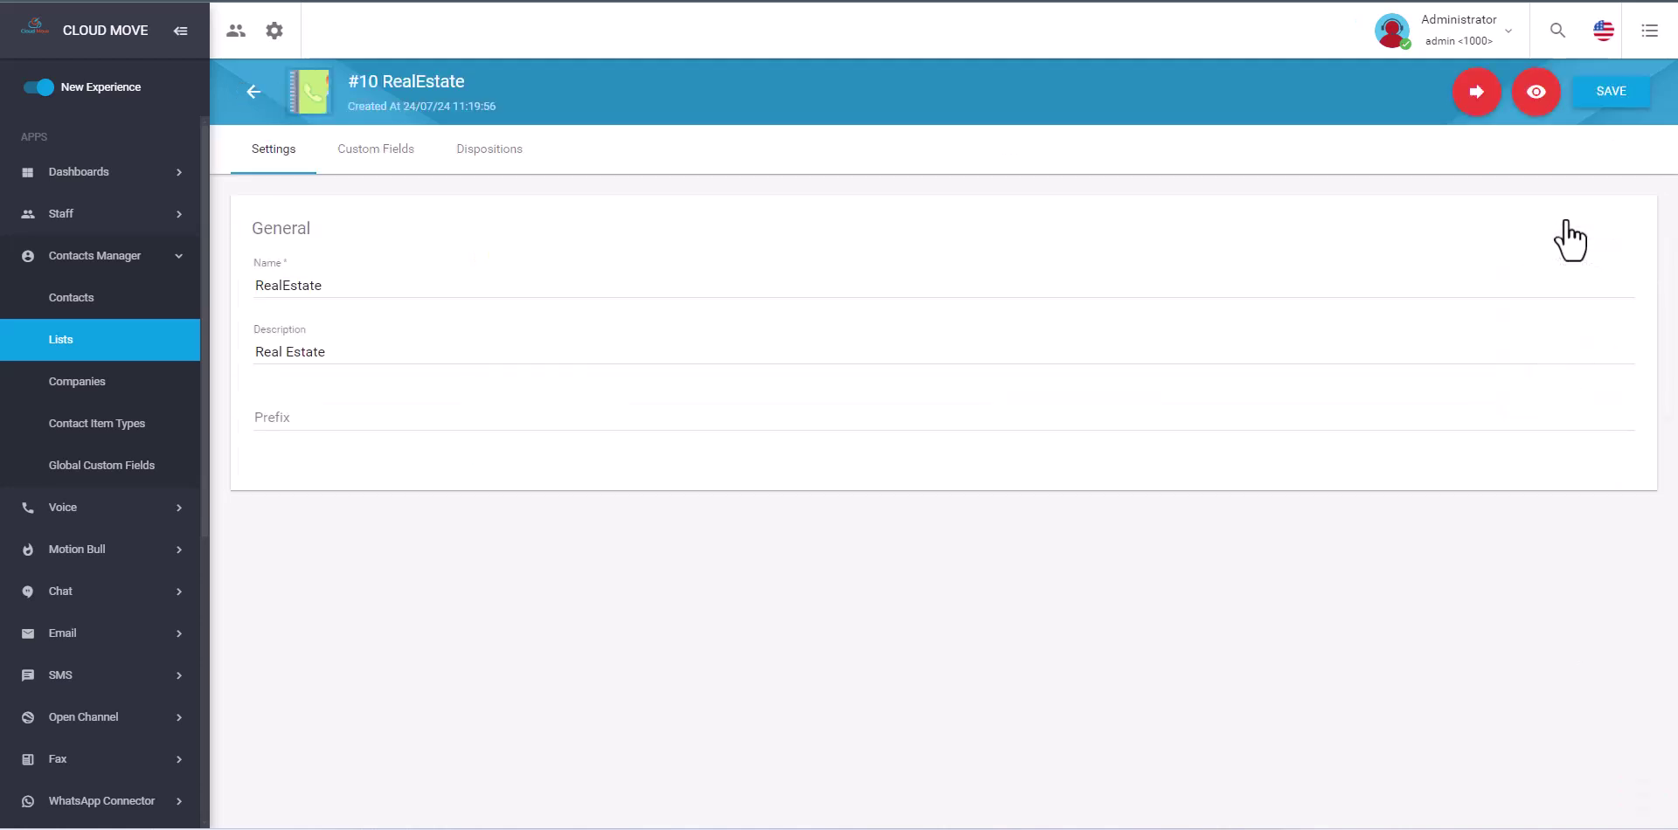
left_click(378, 150)
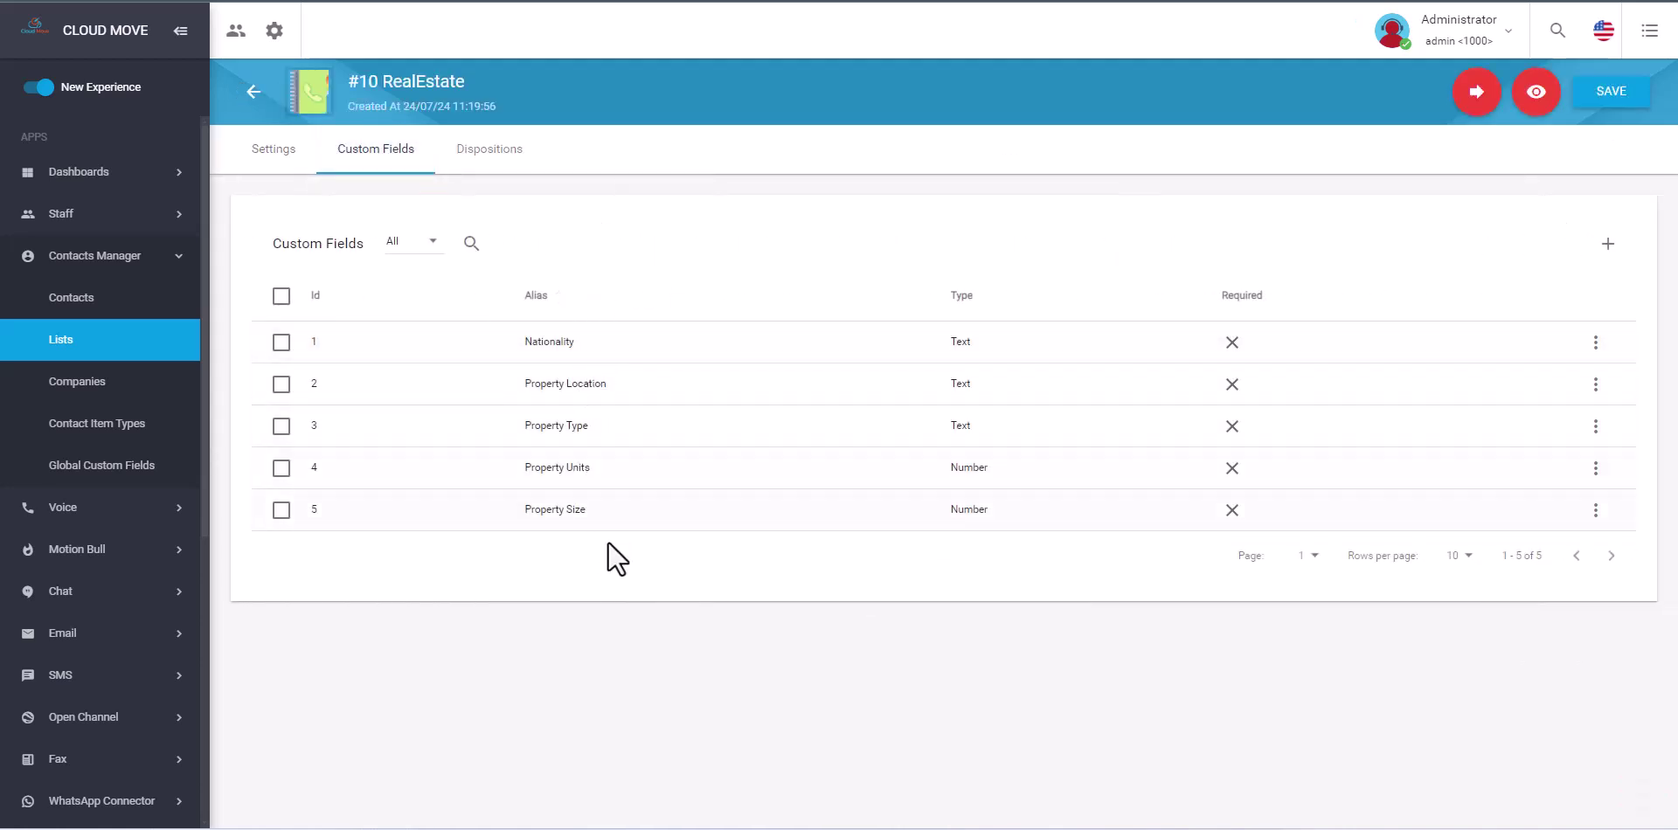
Leave the contact list and open the Motion Bull queue campaign RealEstateLeads for editing.
left_click(63, 350)
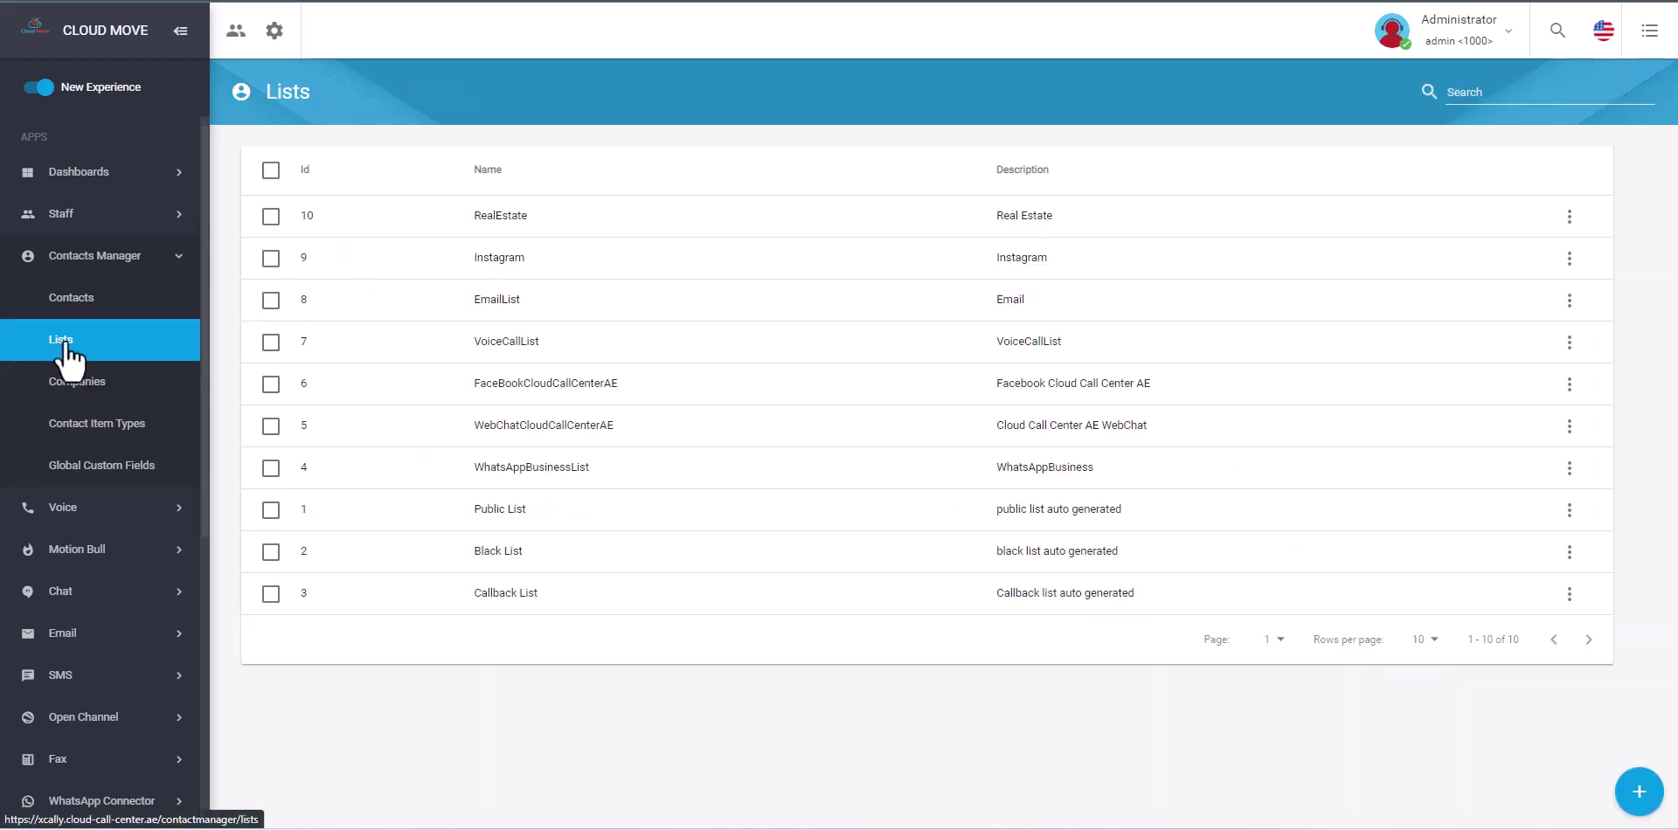
scroll(64, 354, "down", 1)
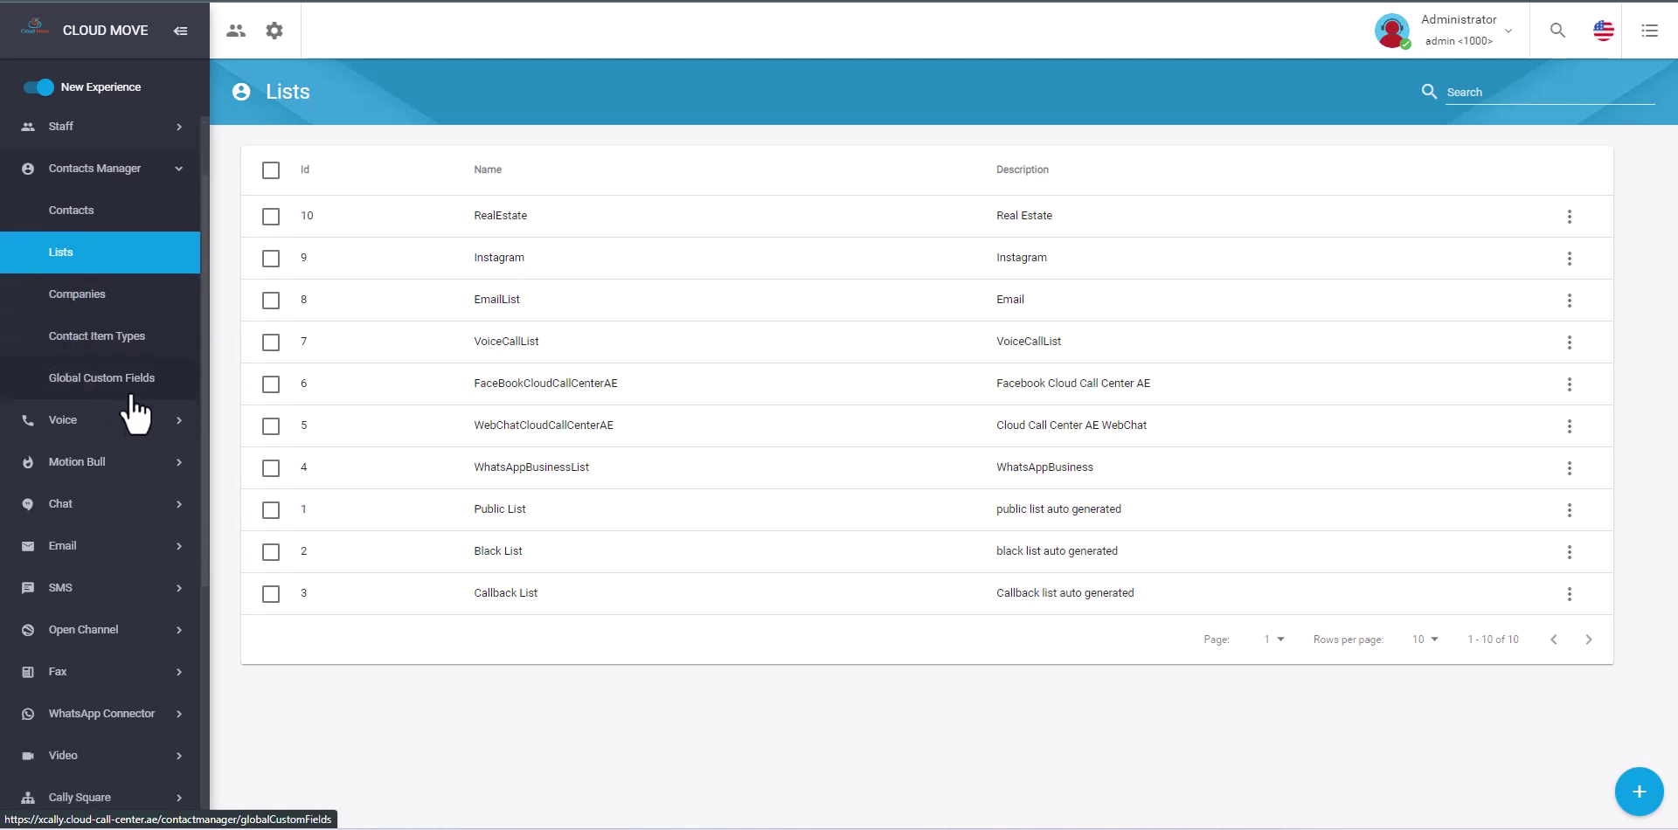
left_click(102, 466)
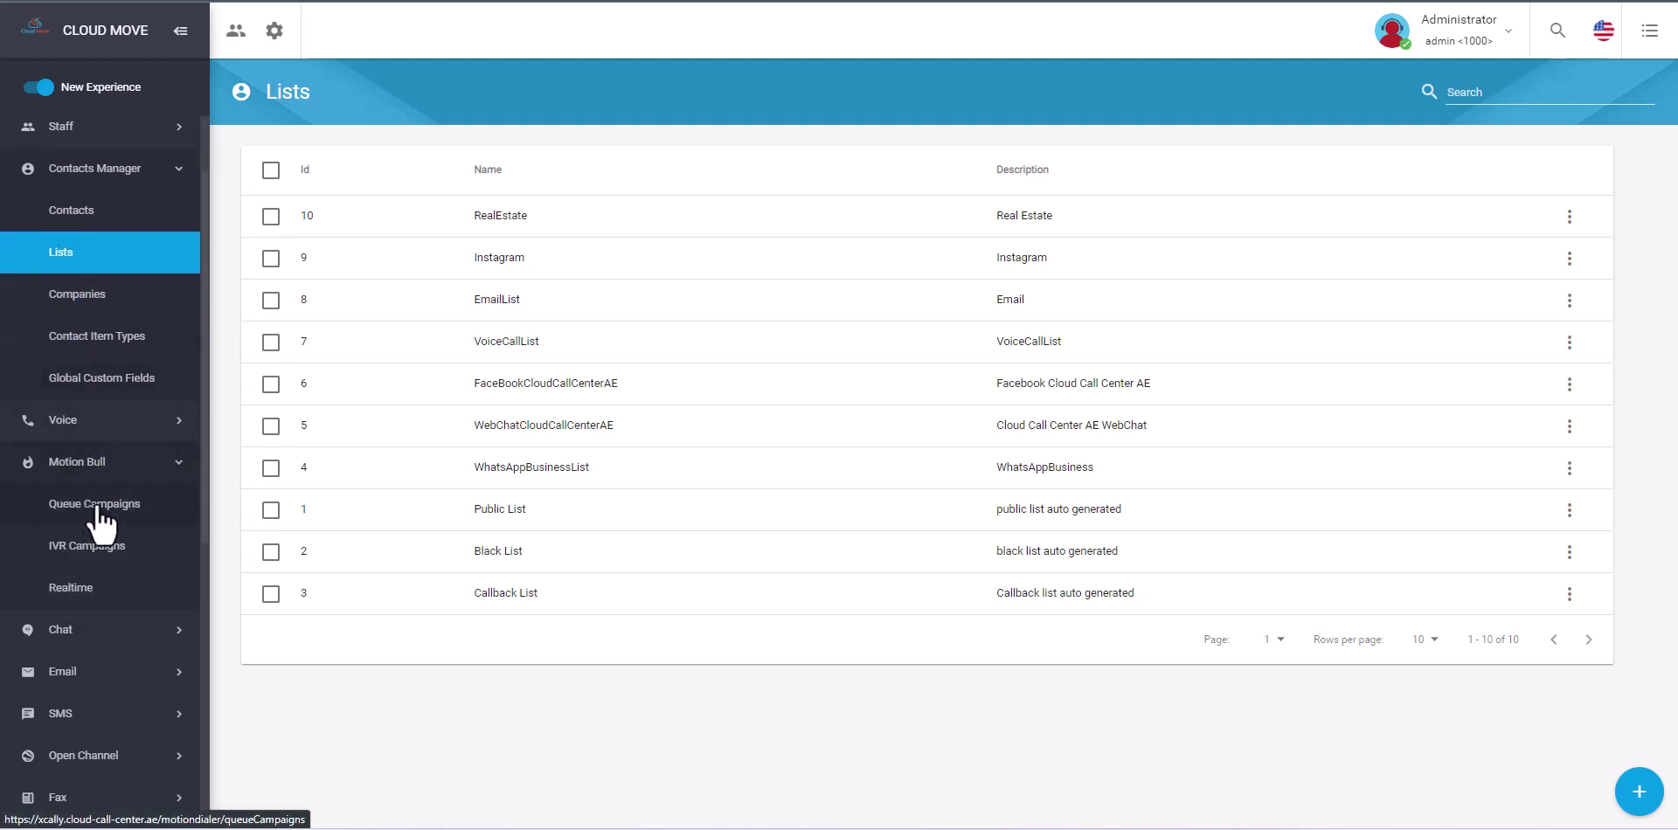
left_click(96, 505)
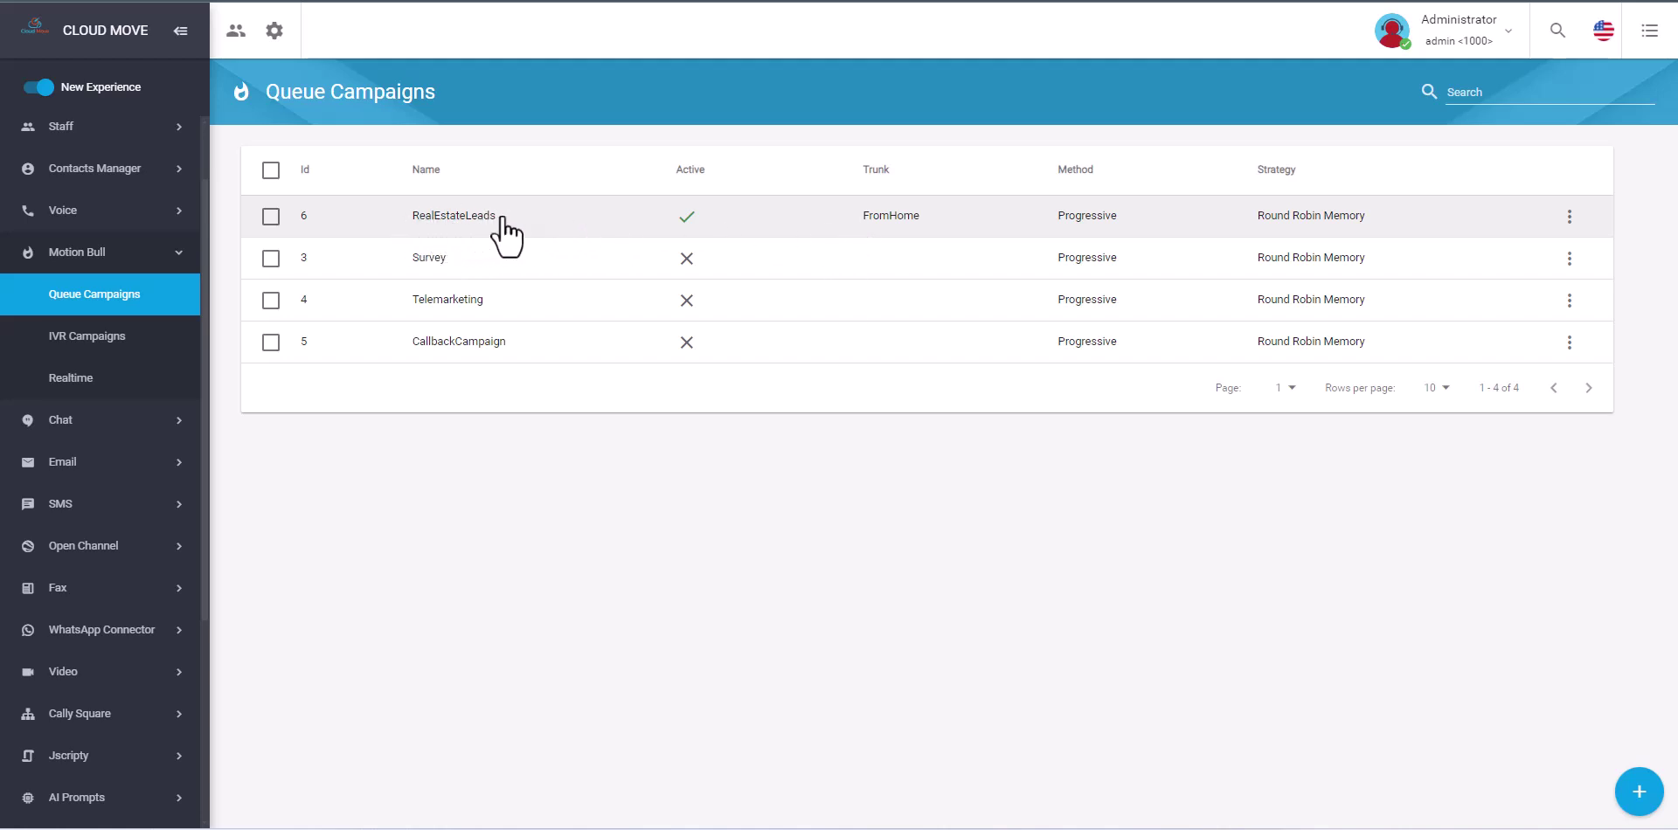
left_click(1570, 217)
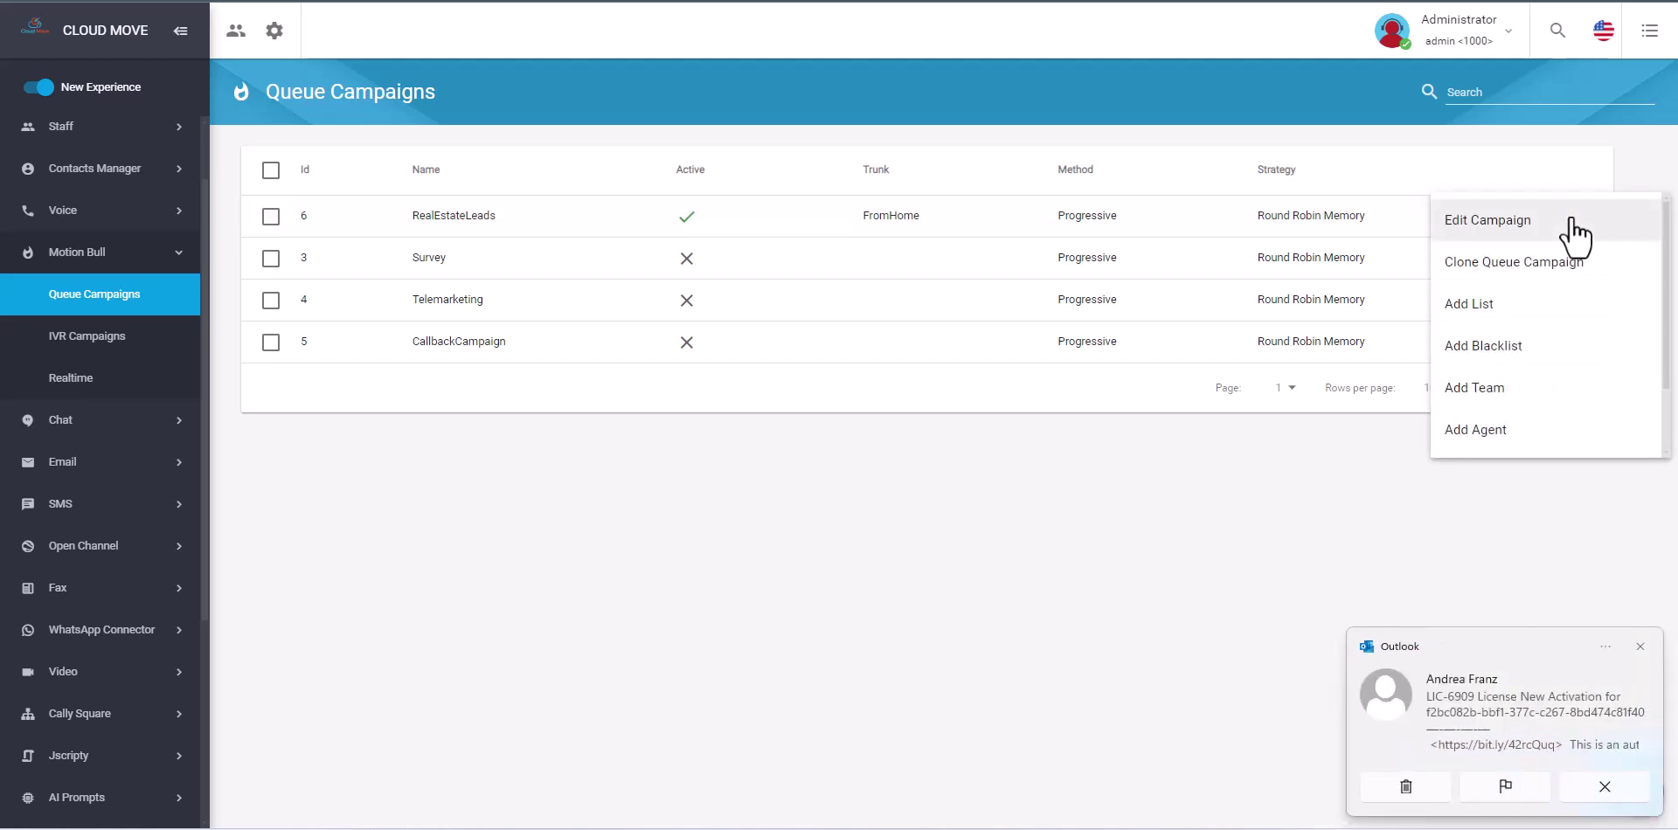
left_click(1572, 223)
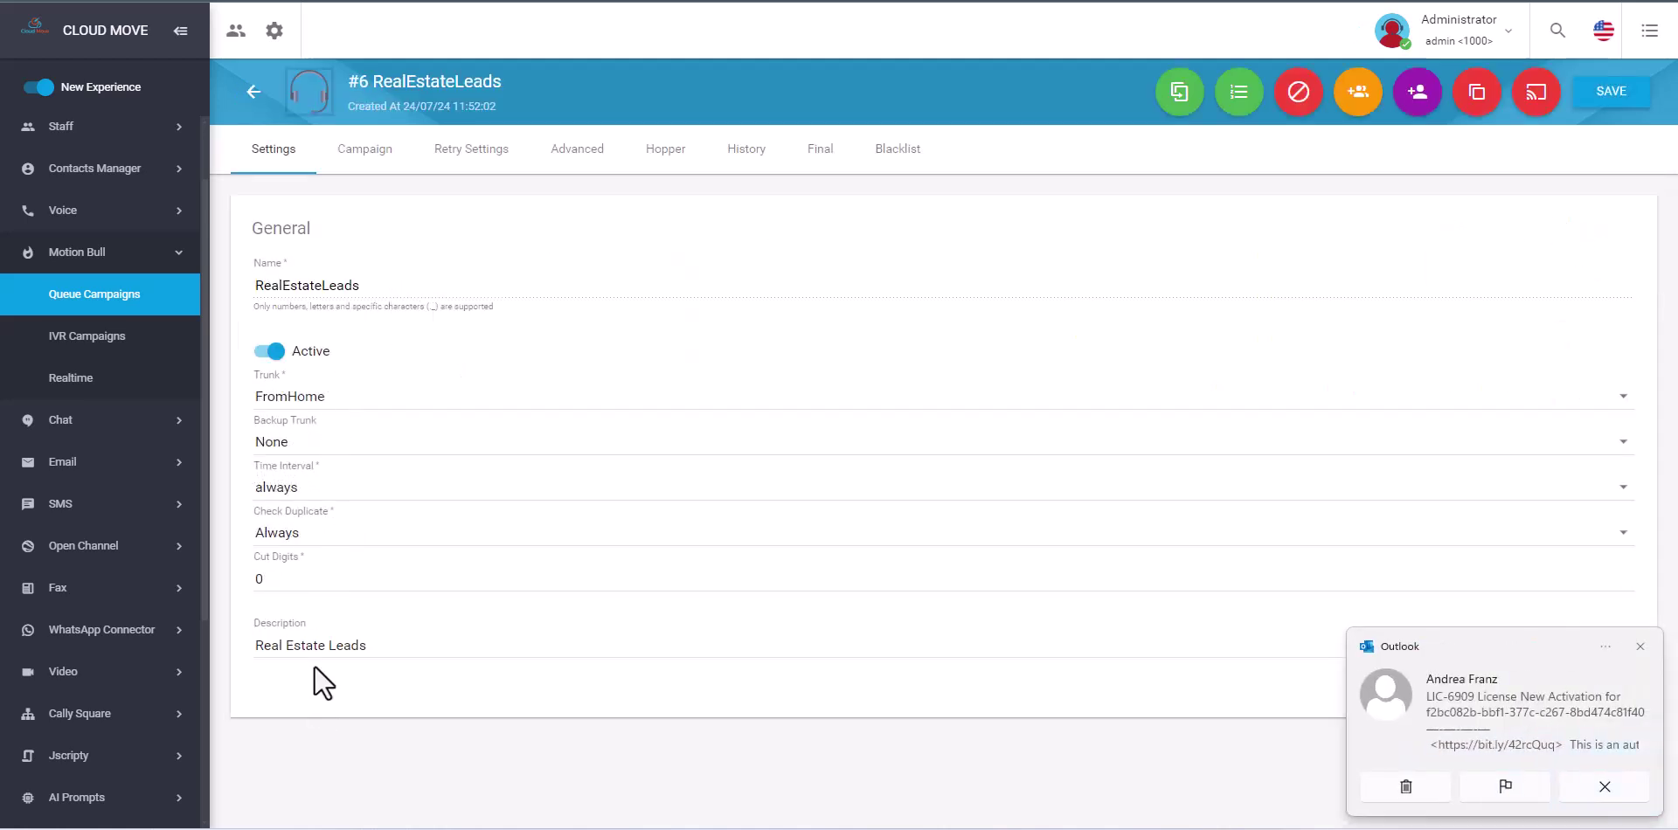
Review the RealEstateLeads campaign's retry settings for the global, congestion, busy, no answer and no such number cases.
left_click(455, 156)
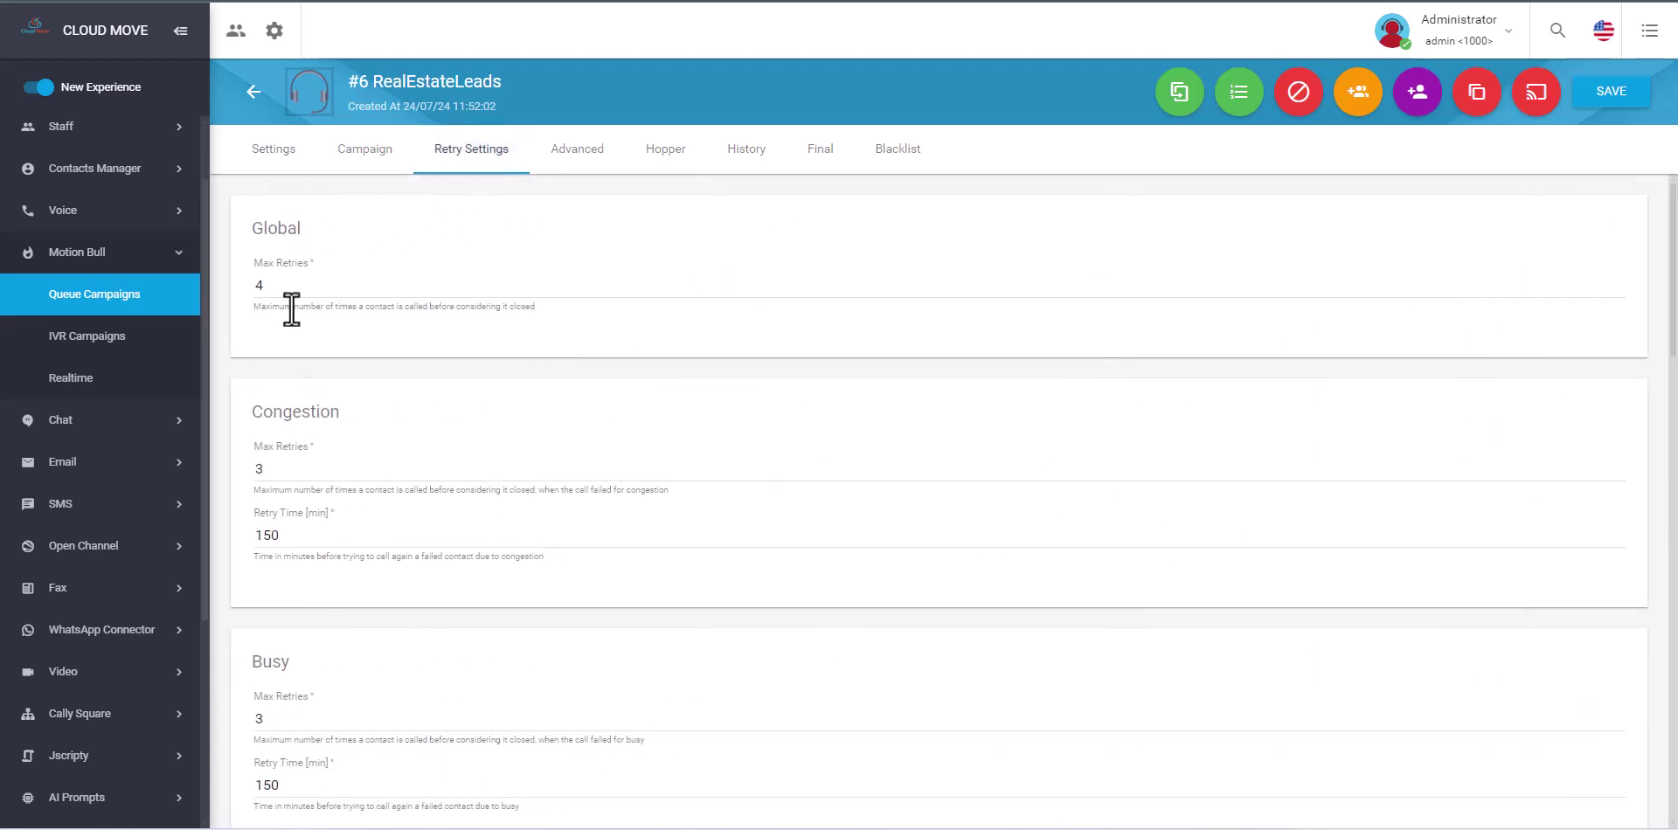
scroll(397, 453, "down", 3)
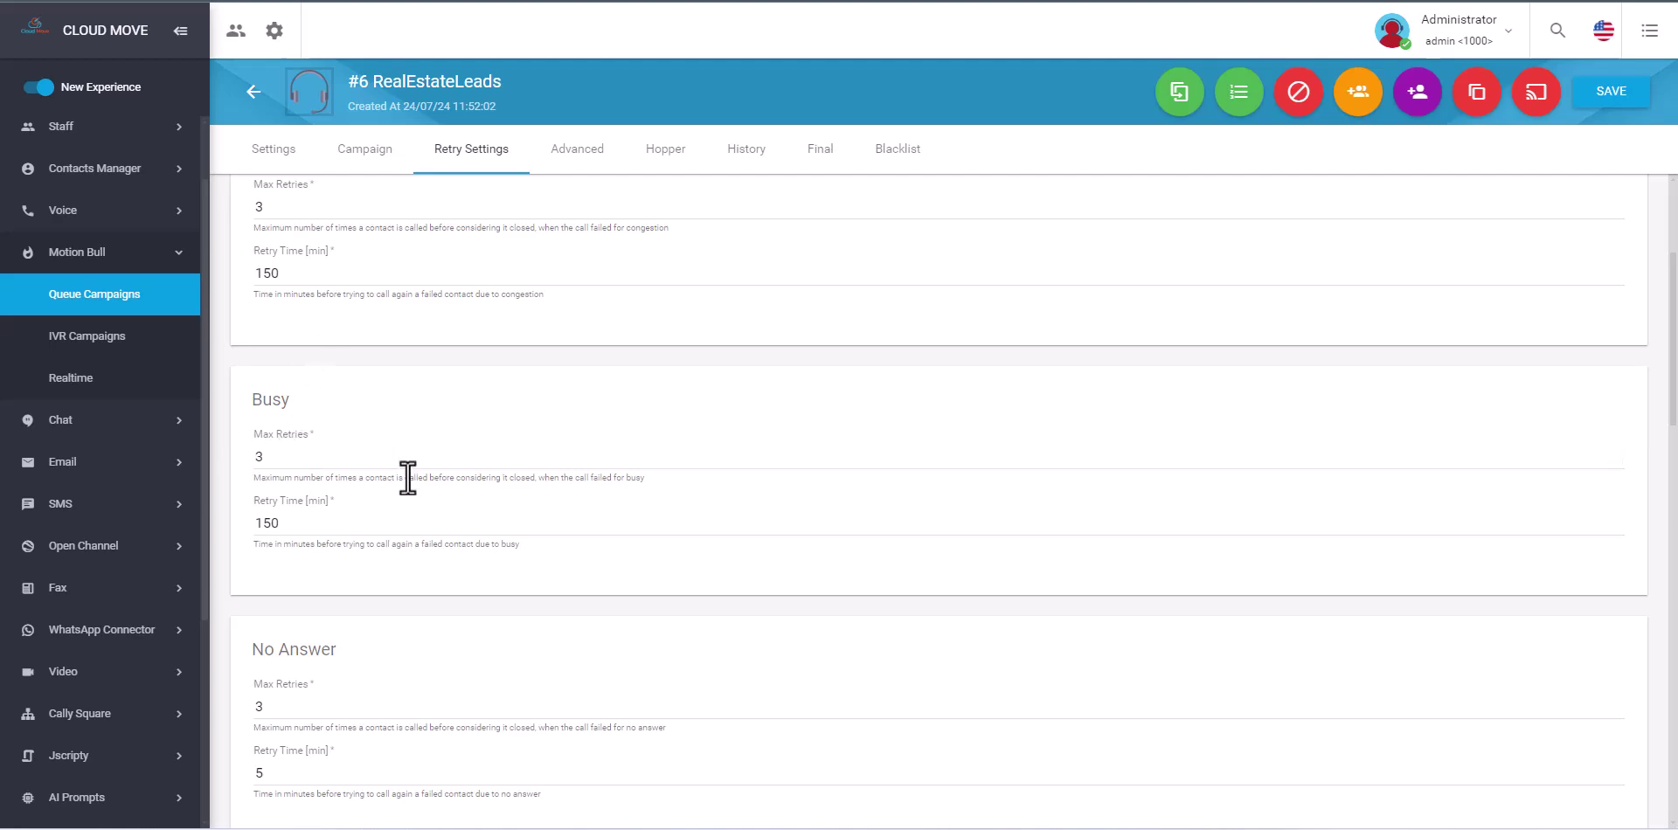
scroll(402, 489, "down", 4)
scroll(371, 434, "up", 3)
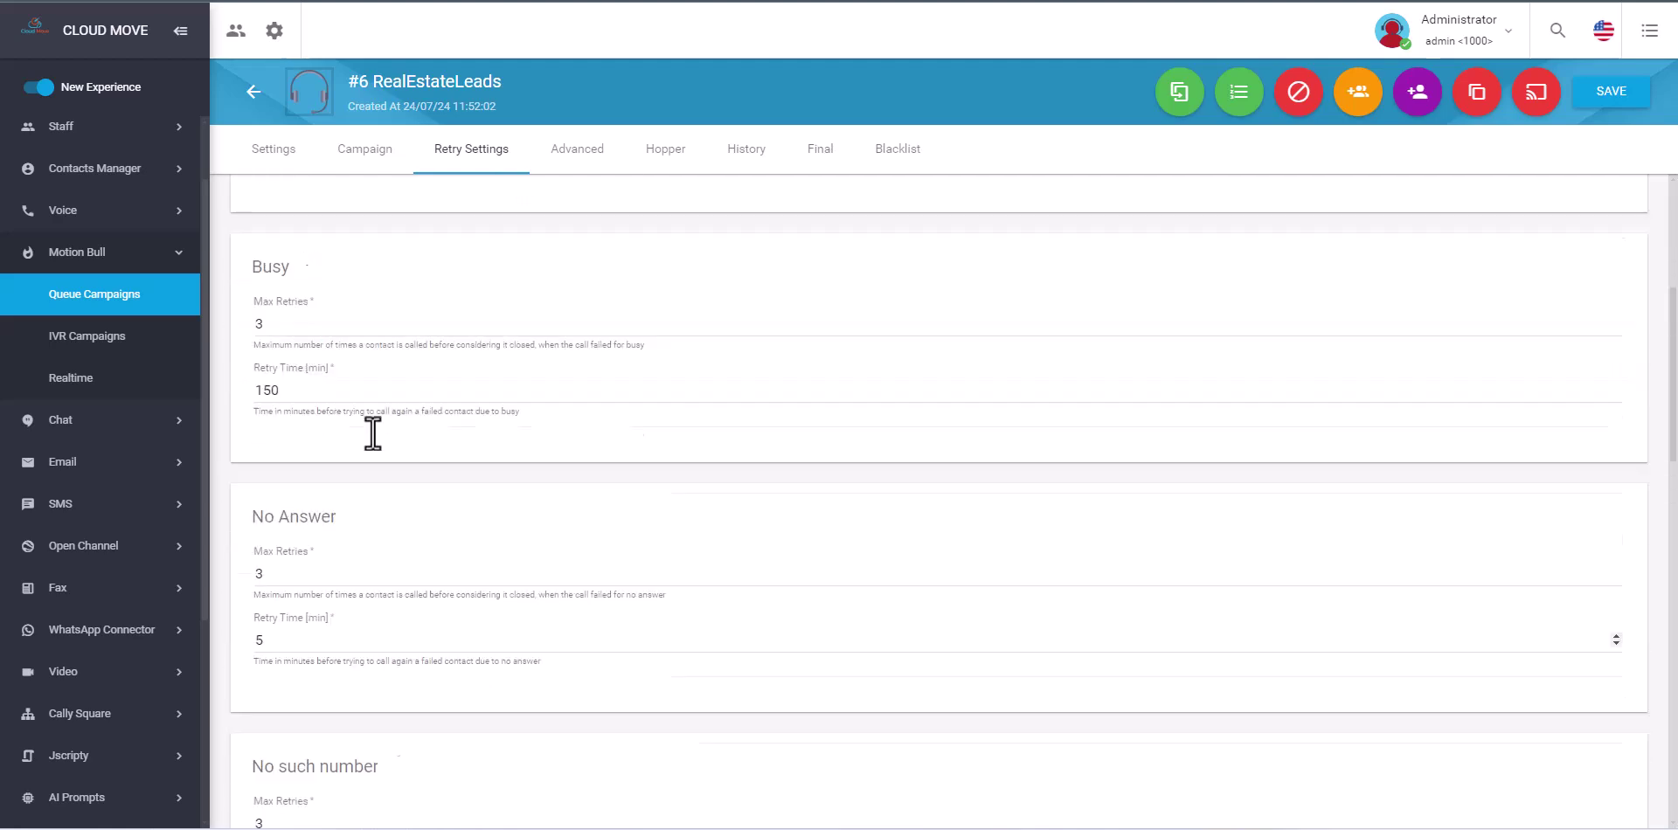
scroll(288, 439, "down", 2)
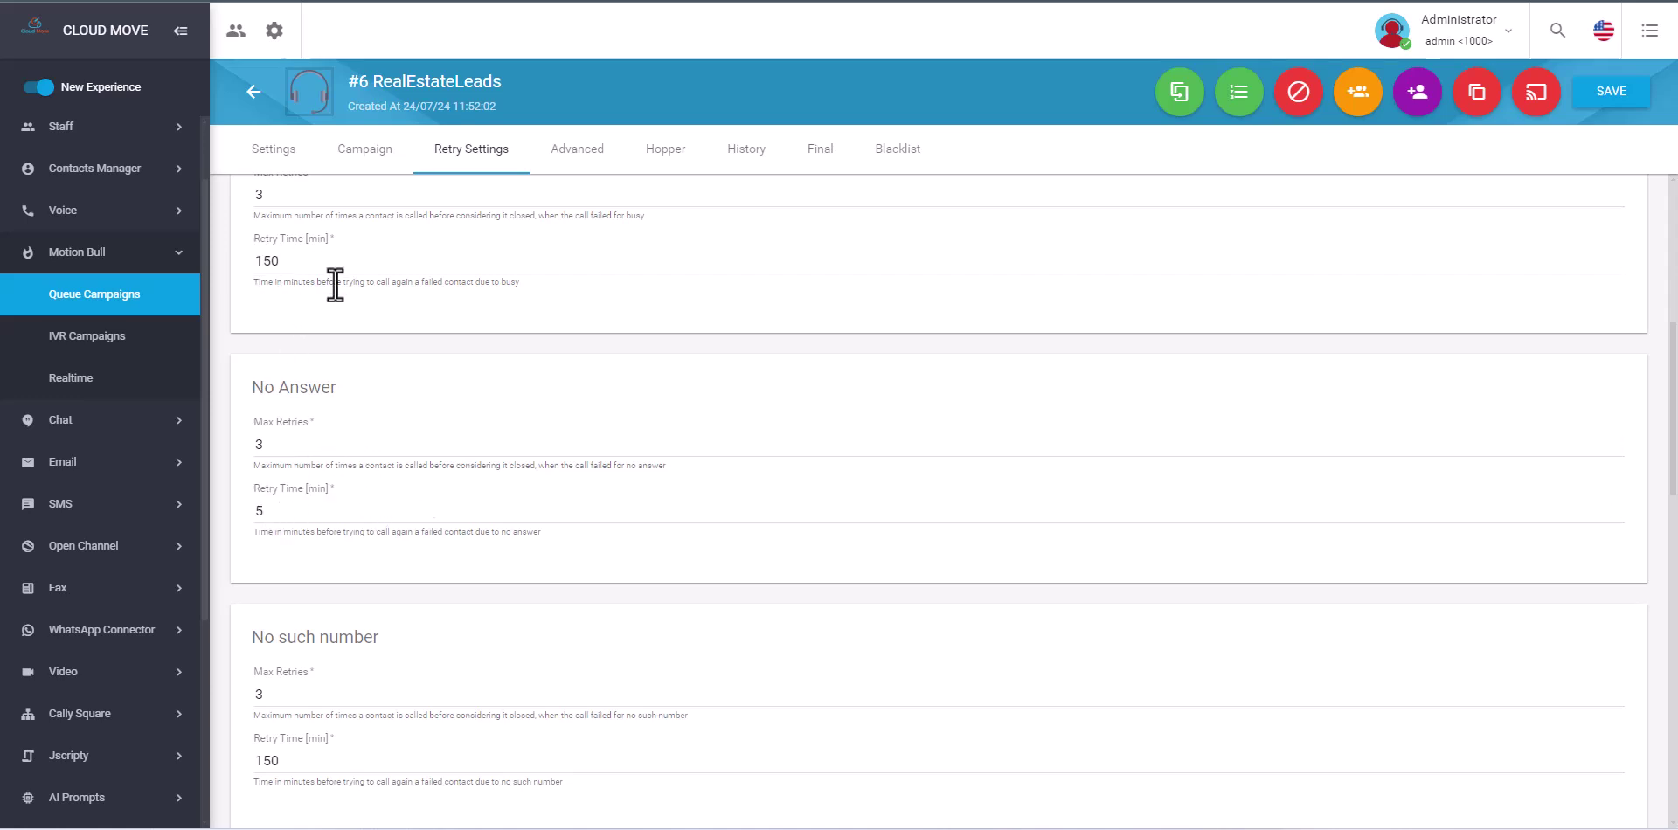
scroll(364, 273, "up", 6)
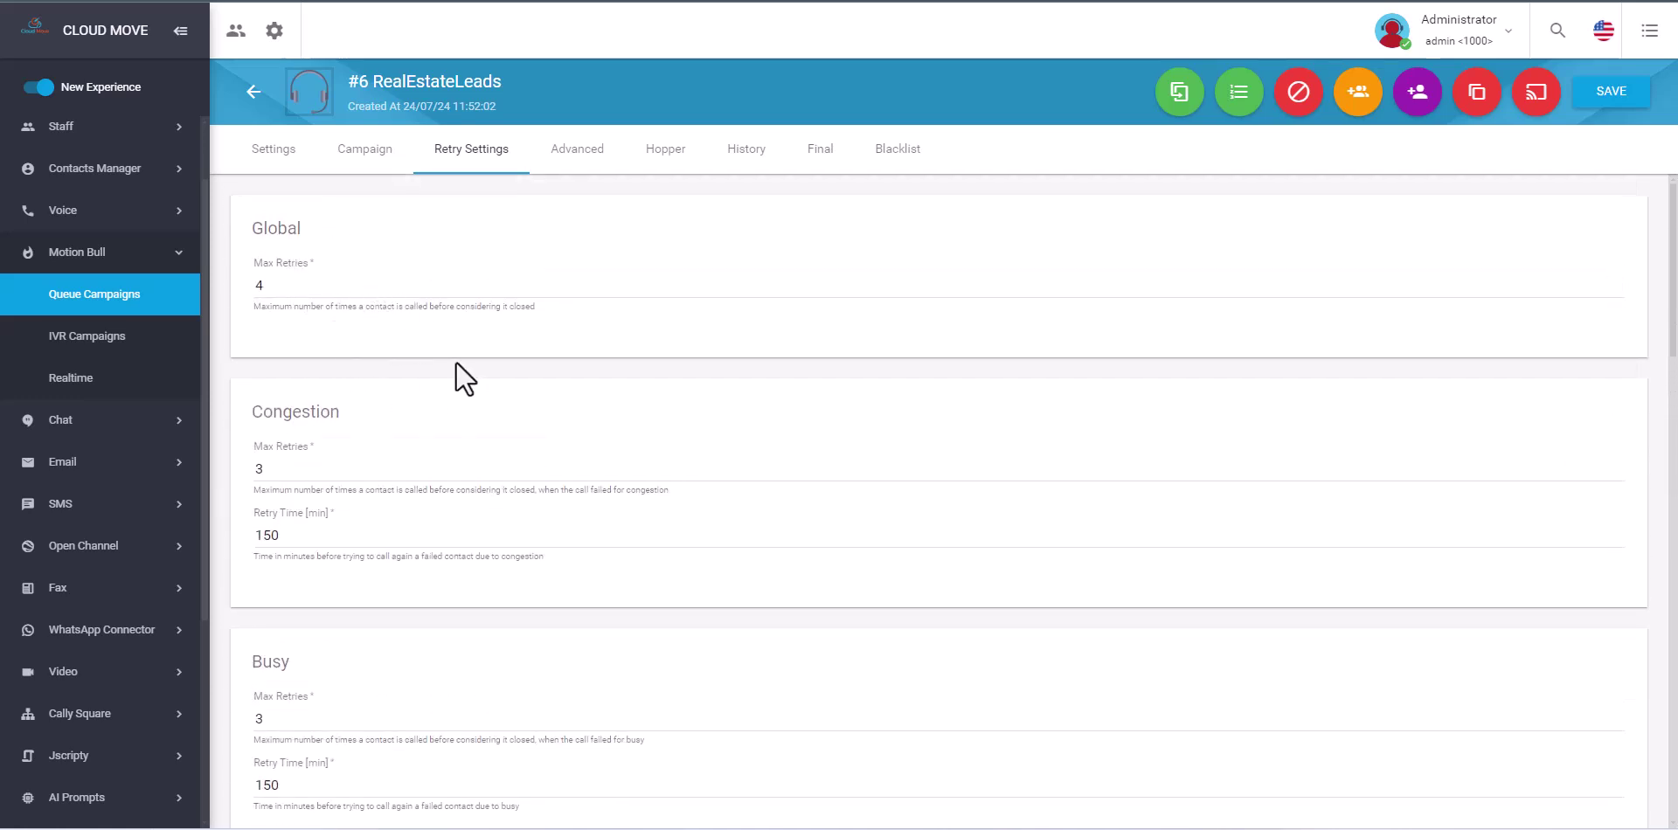
Check the campaign's hopper, and examine the phone and status of both calls in its call history.
left_click(677, 162)
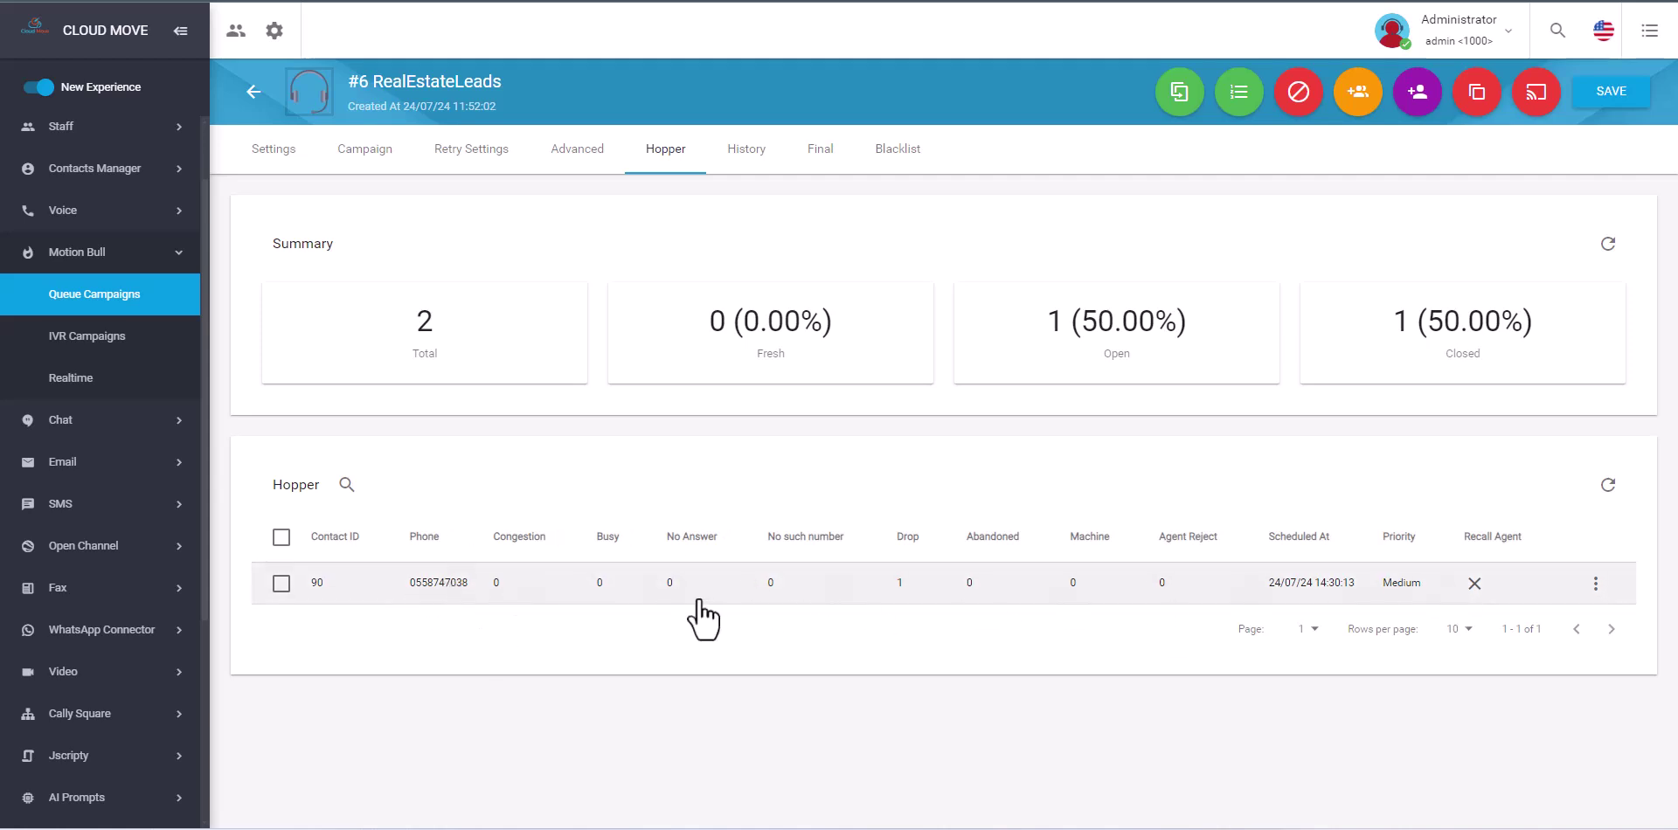
left_click(754, 160)
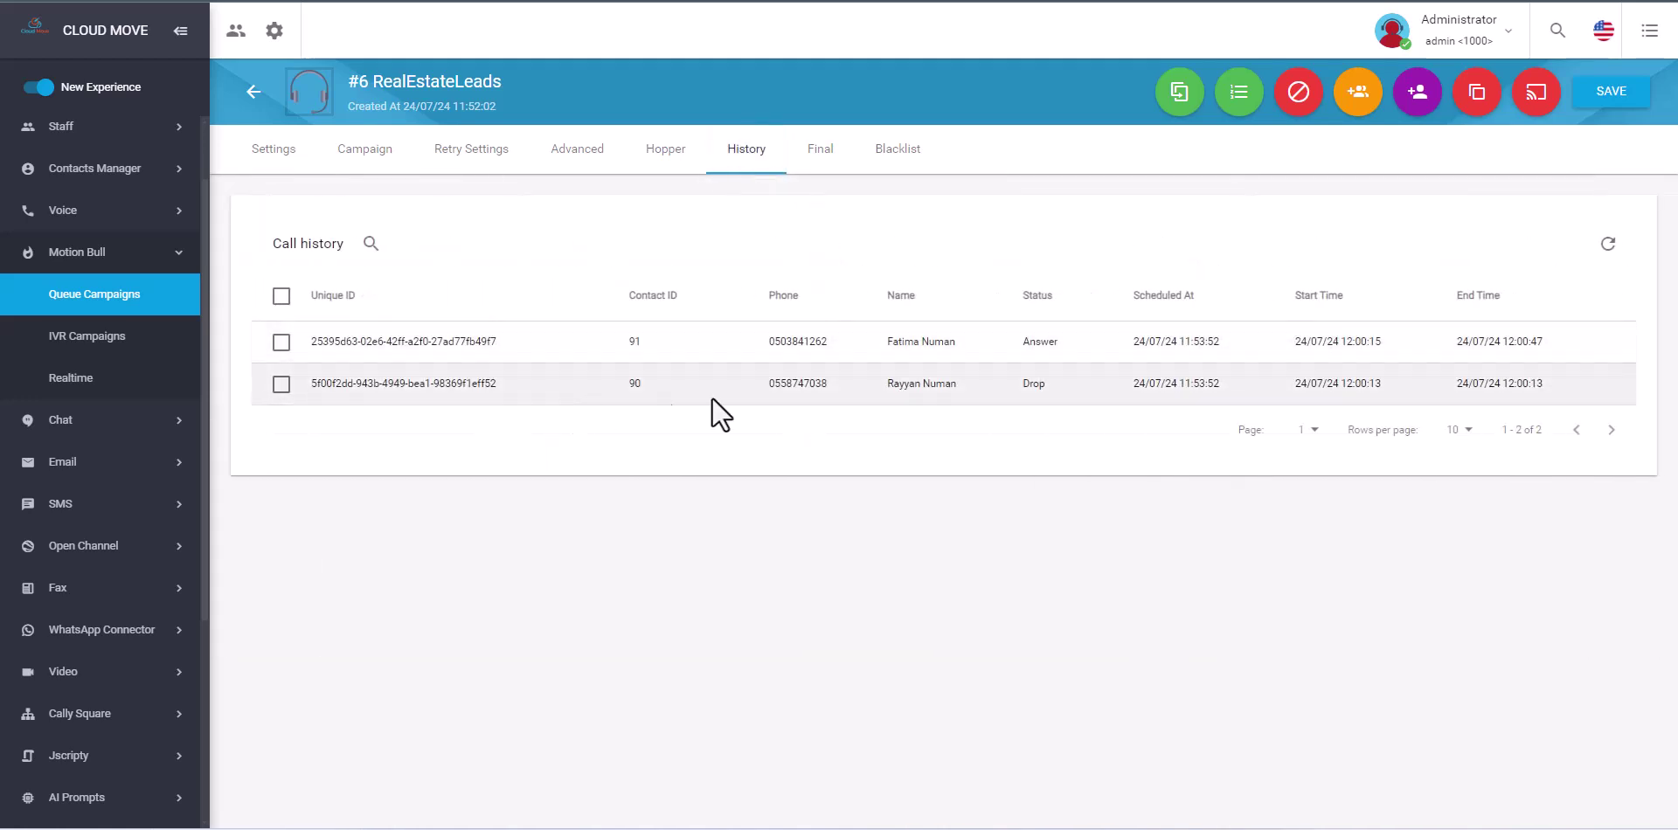
double_click(787, 384)
double_click(1042, 388)
double_click(772, 342)
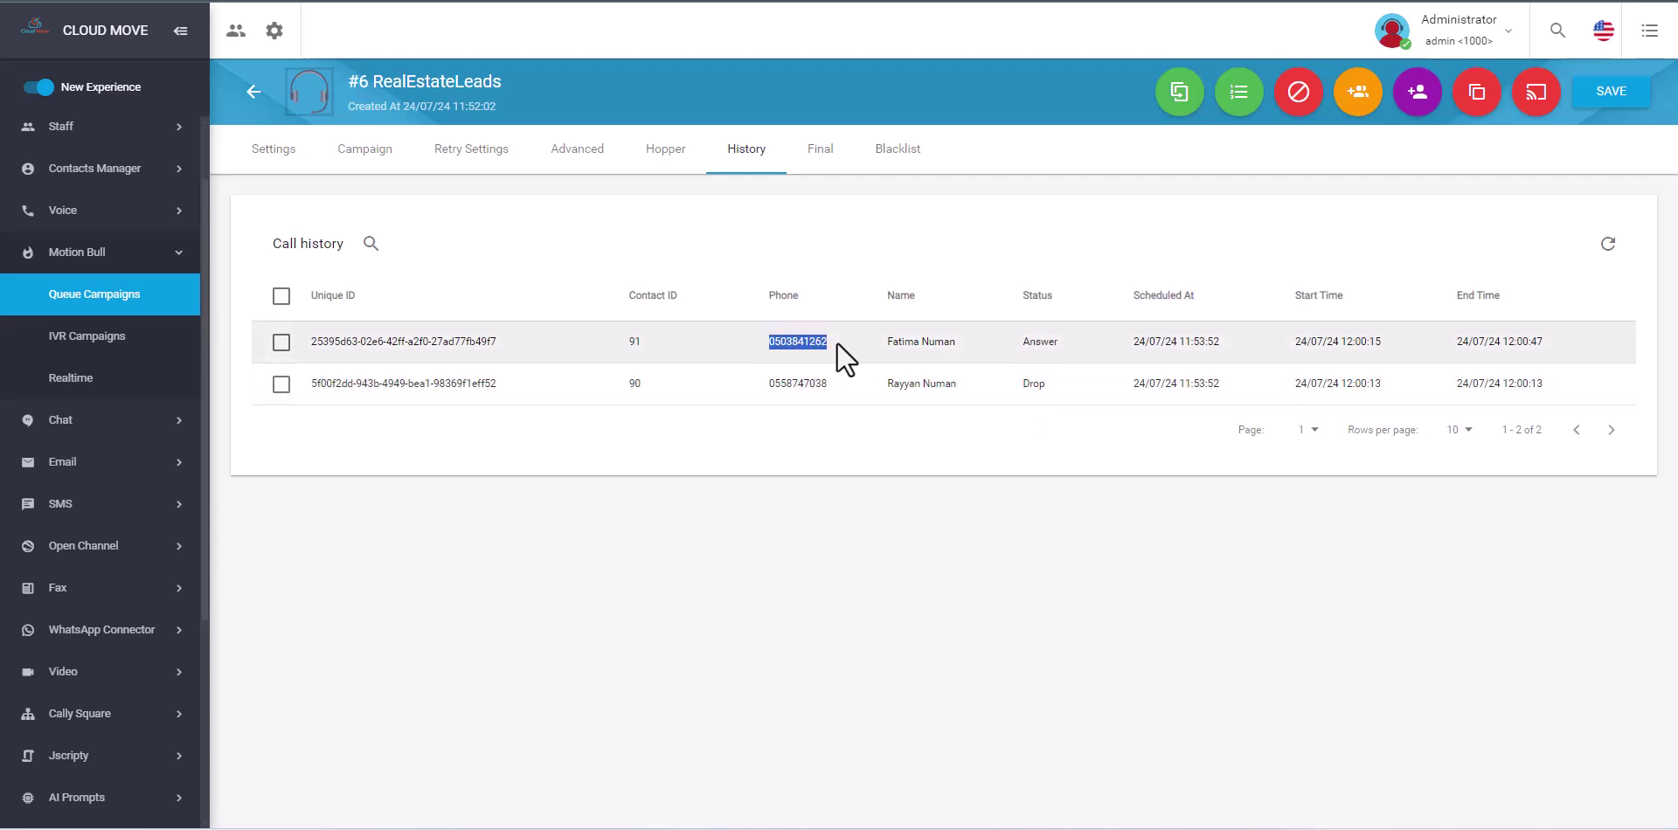
double_click(1037, 343)
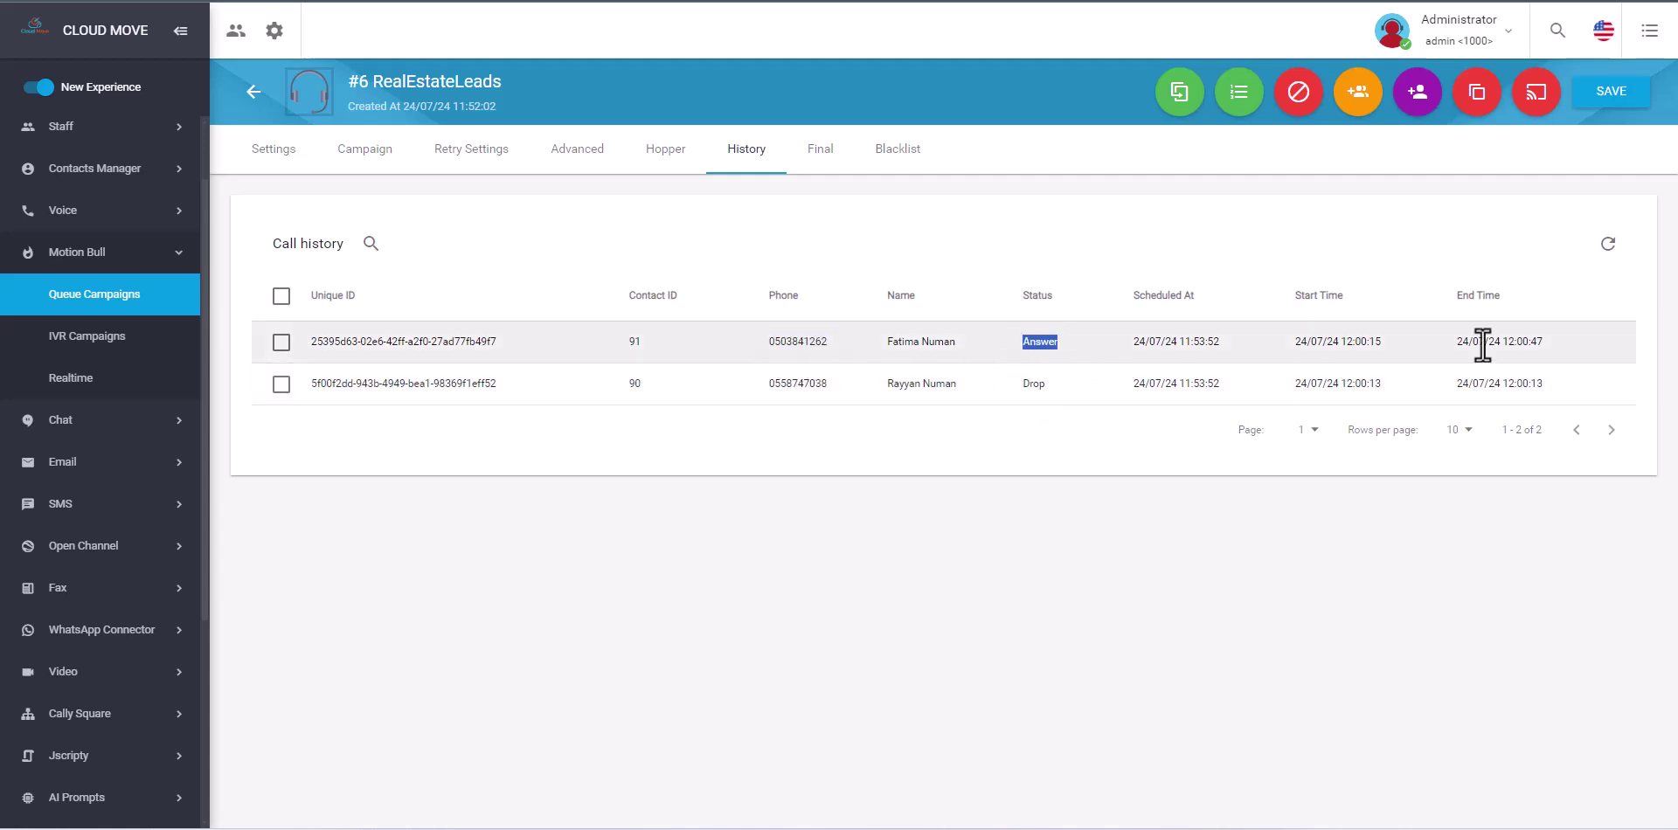
View the campaign's final hopper and blacklist, and return to its general settings.
left_click(822, 158)
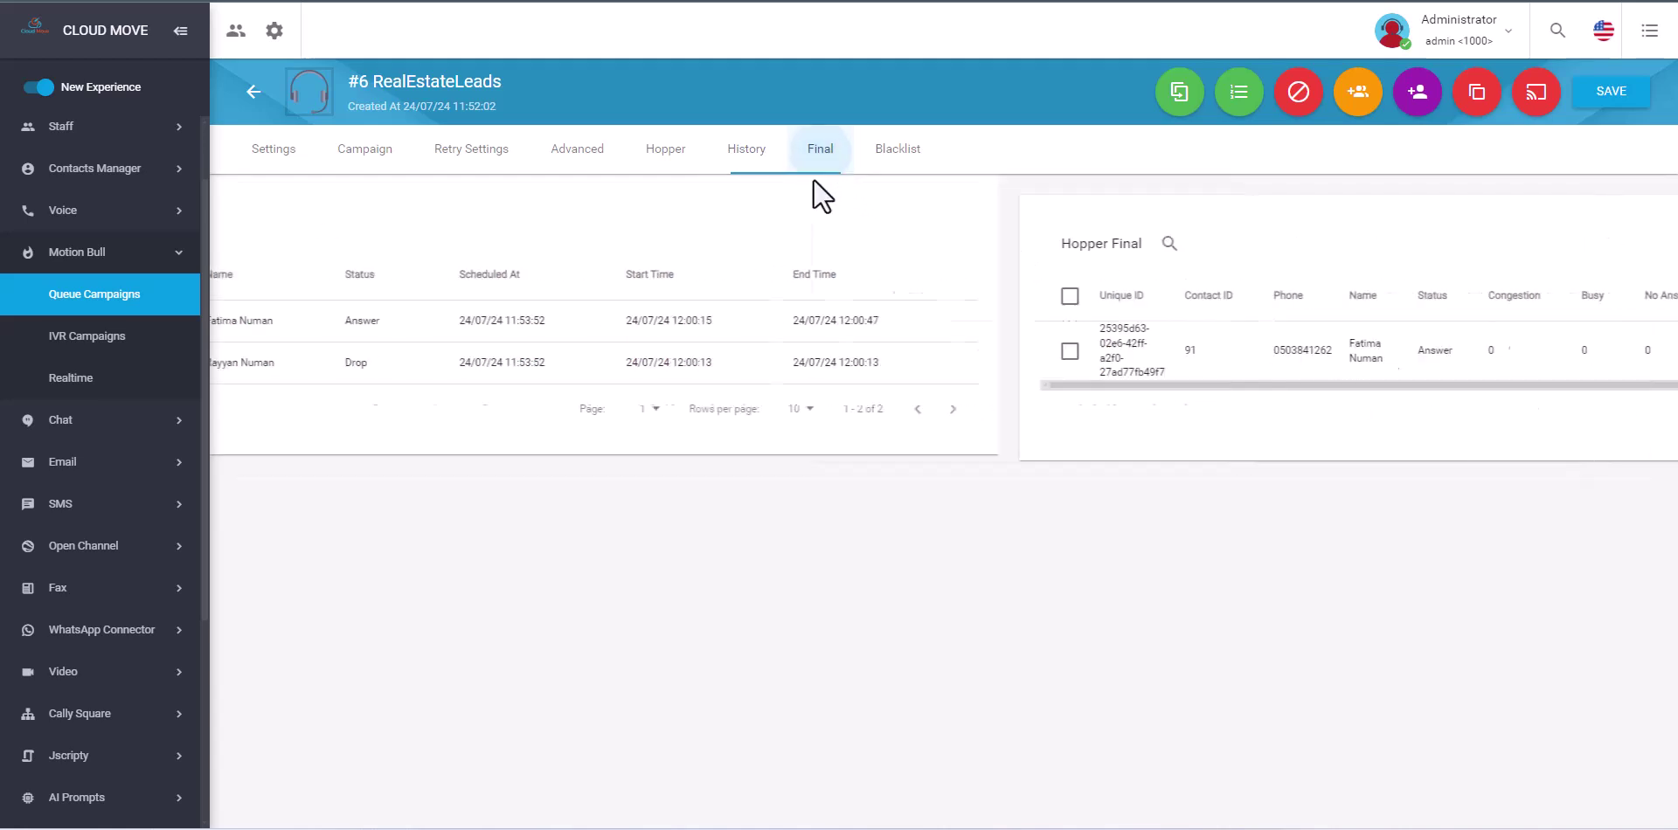
left_click(897, 153)
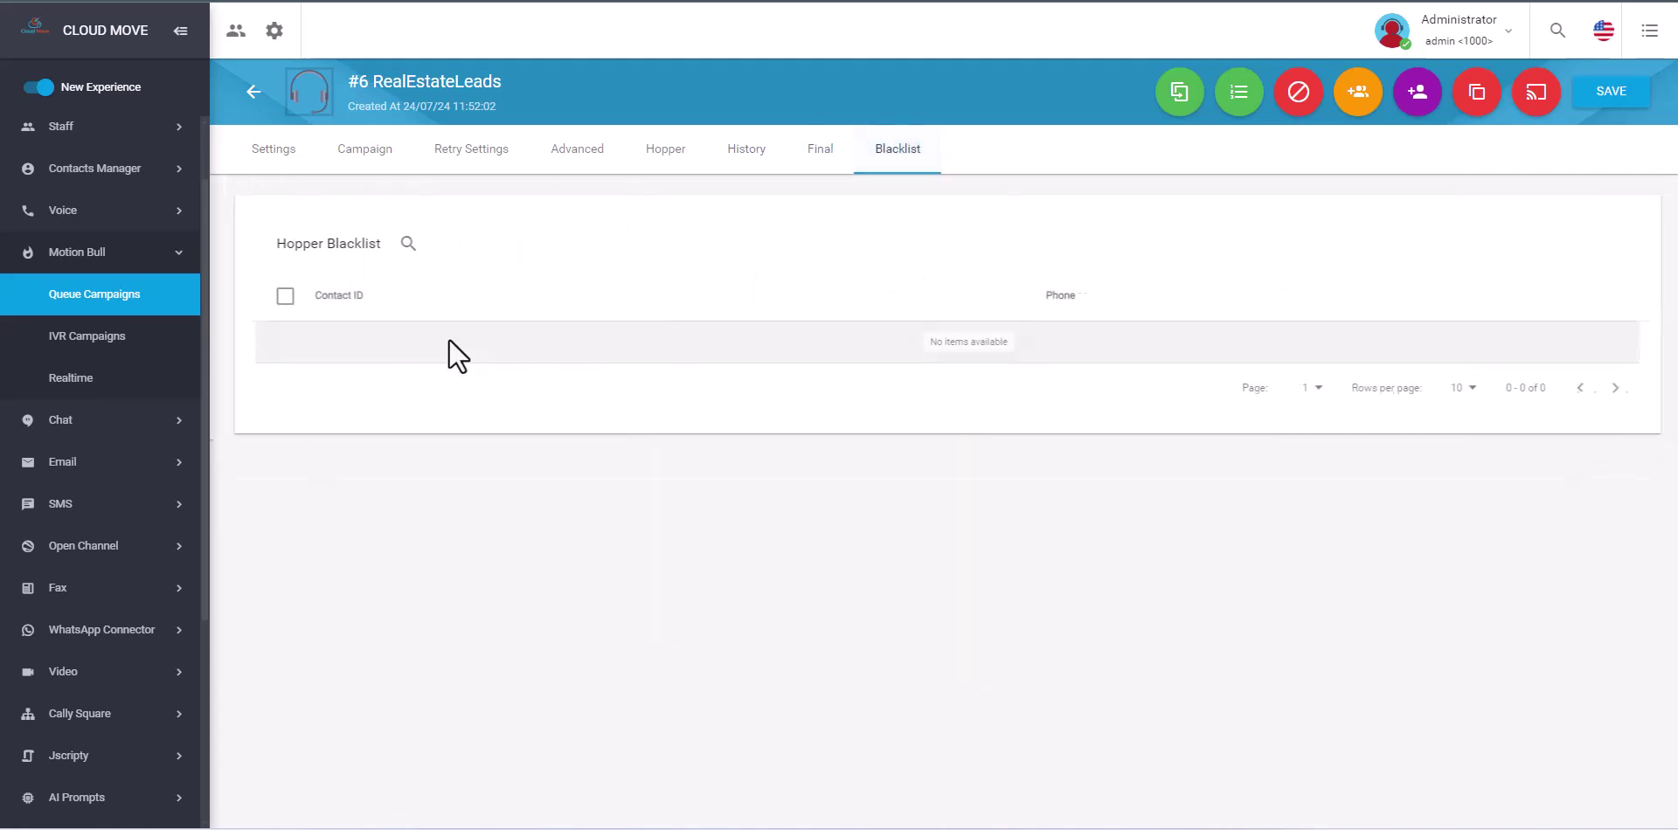
left_click(266, 150)
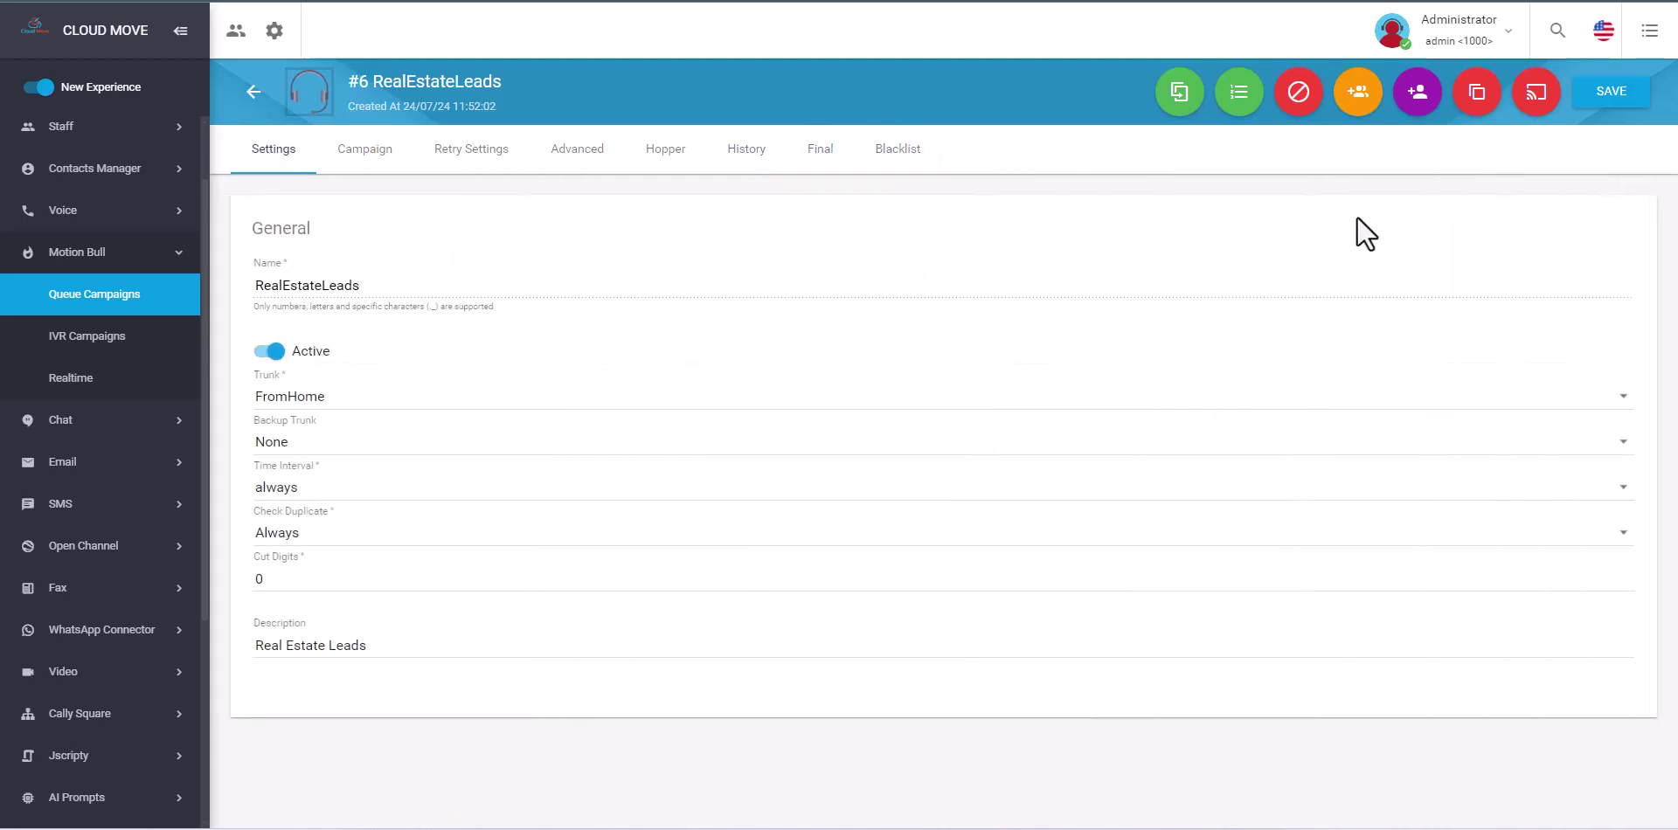
Log out of the administrator account and log in as the agent demo1, entering the account password.
left_click(1463, 24)
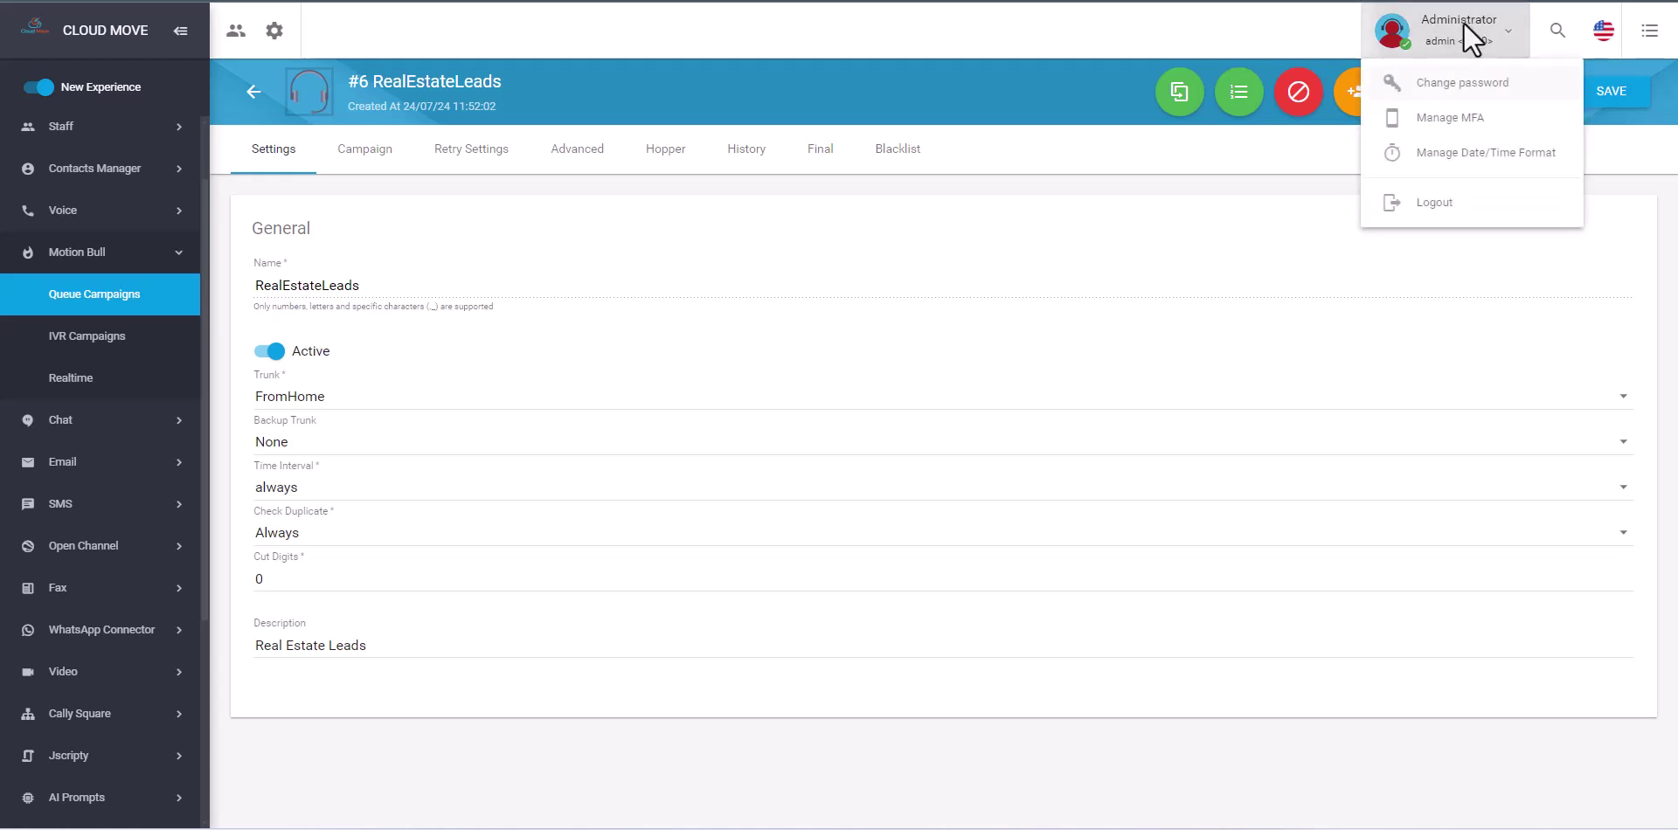
left_click(1444, 207)
left_click(735, 441)
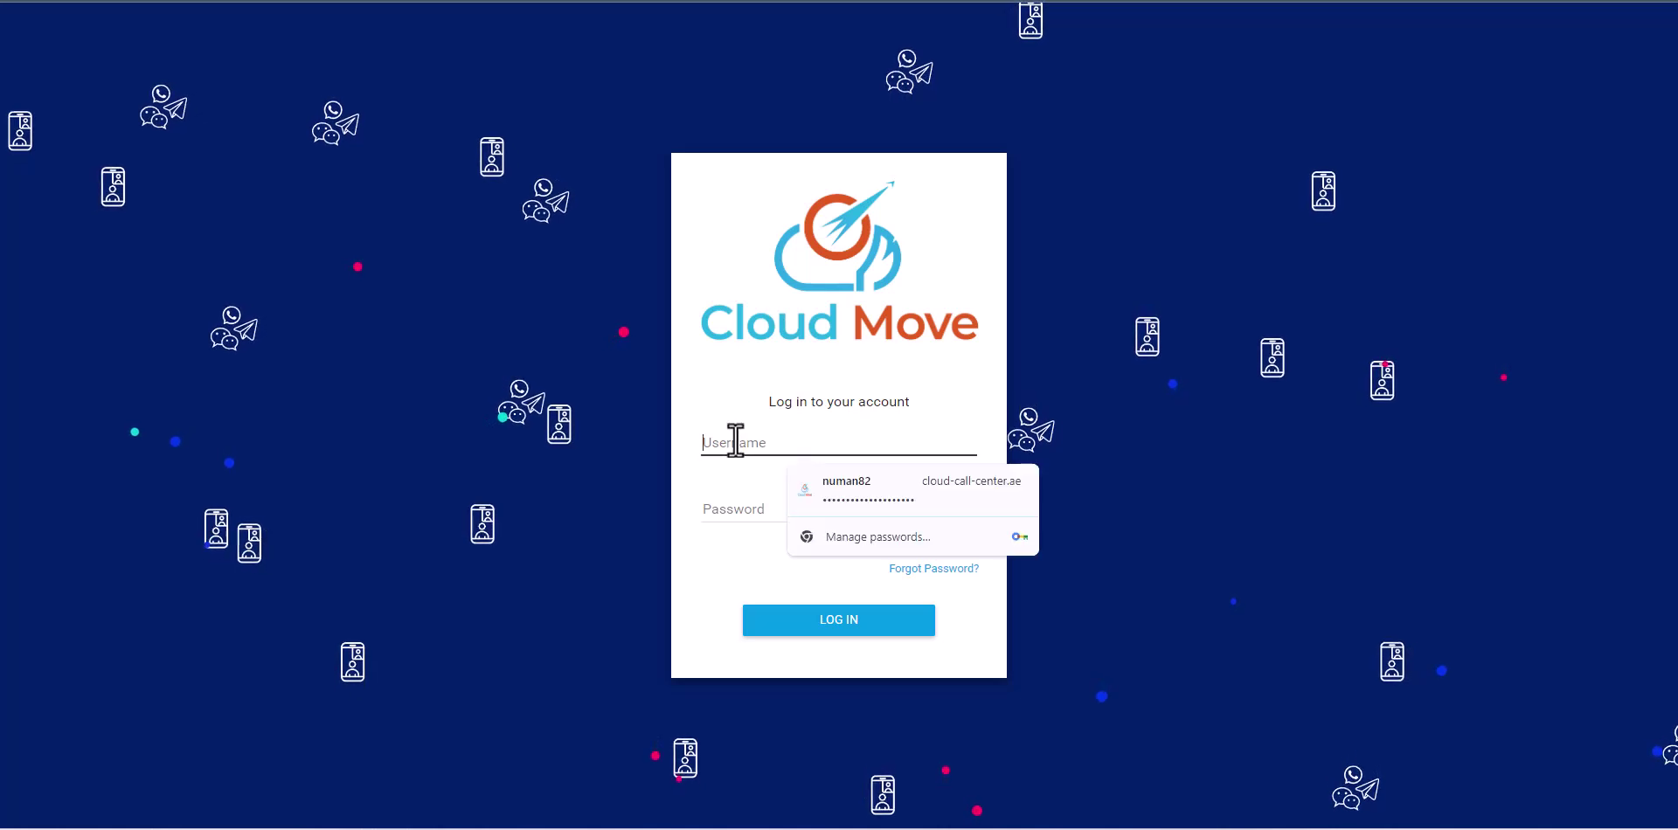
type("de")
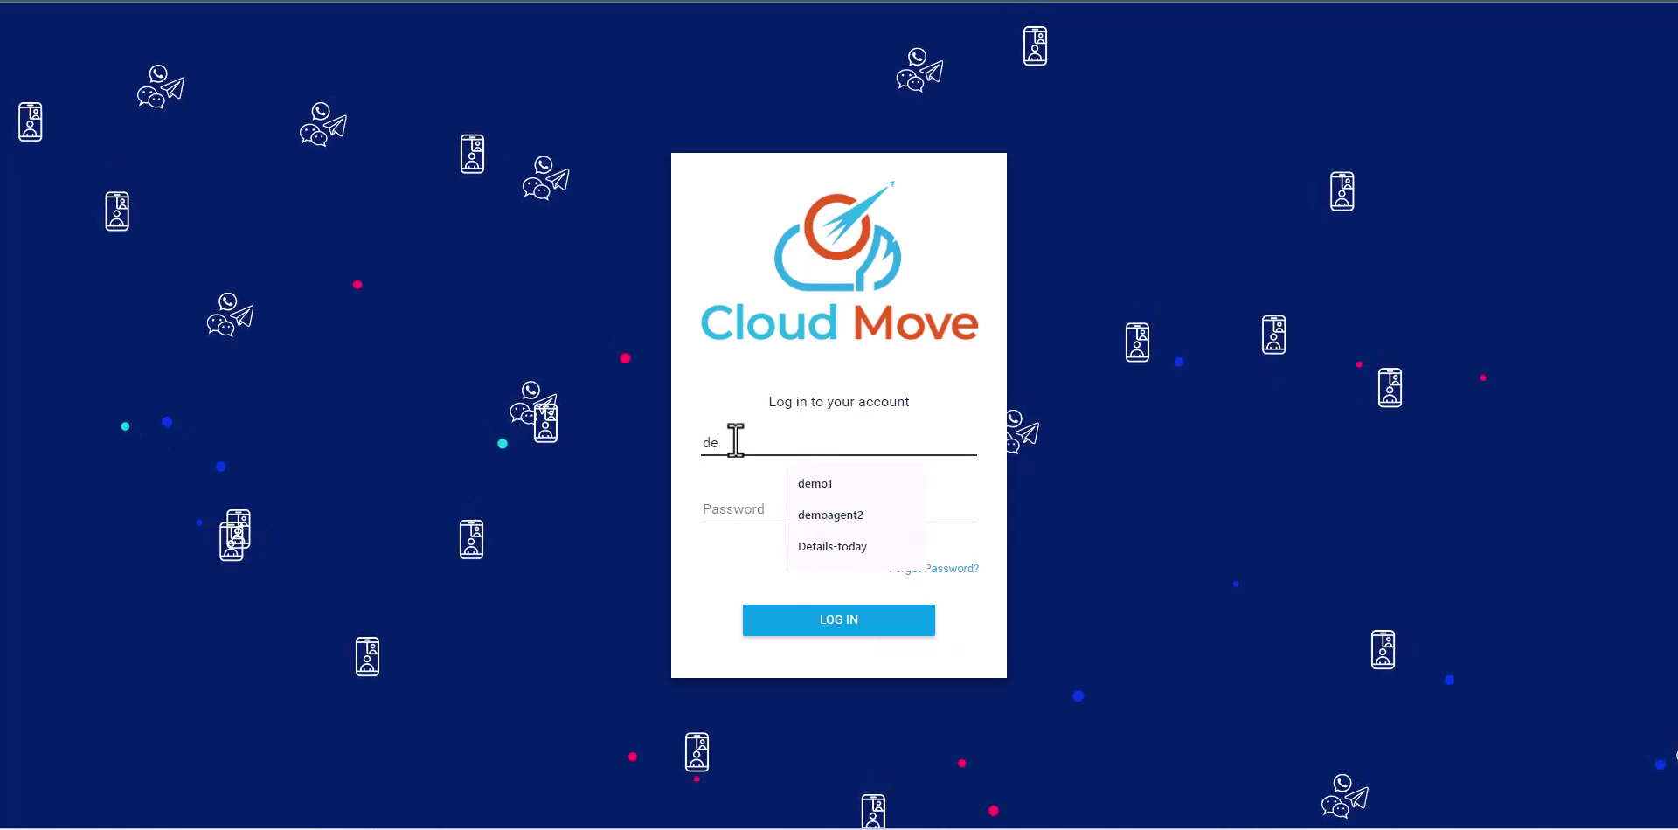
type("mo1")
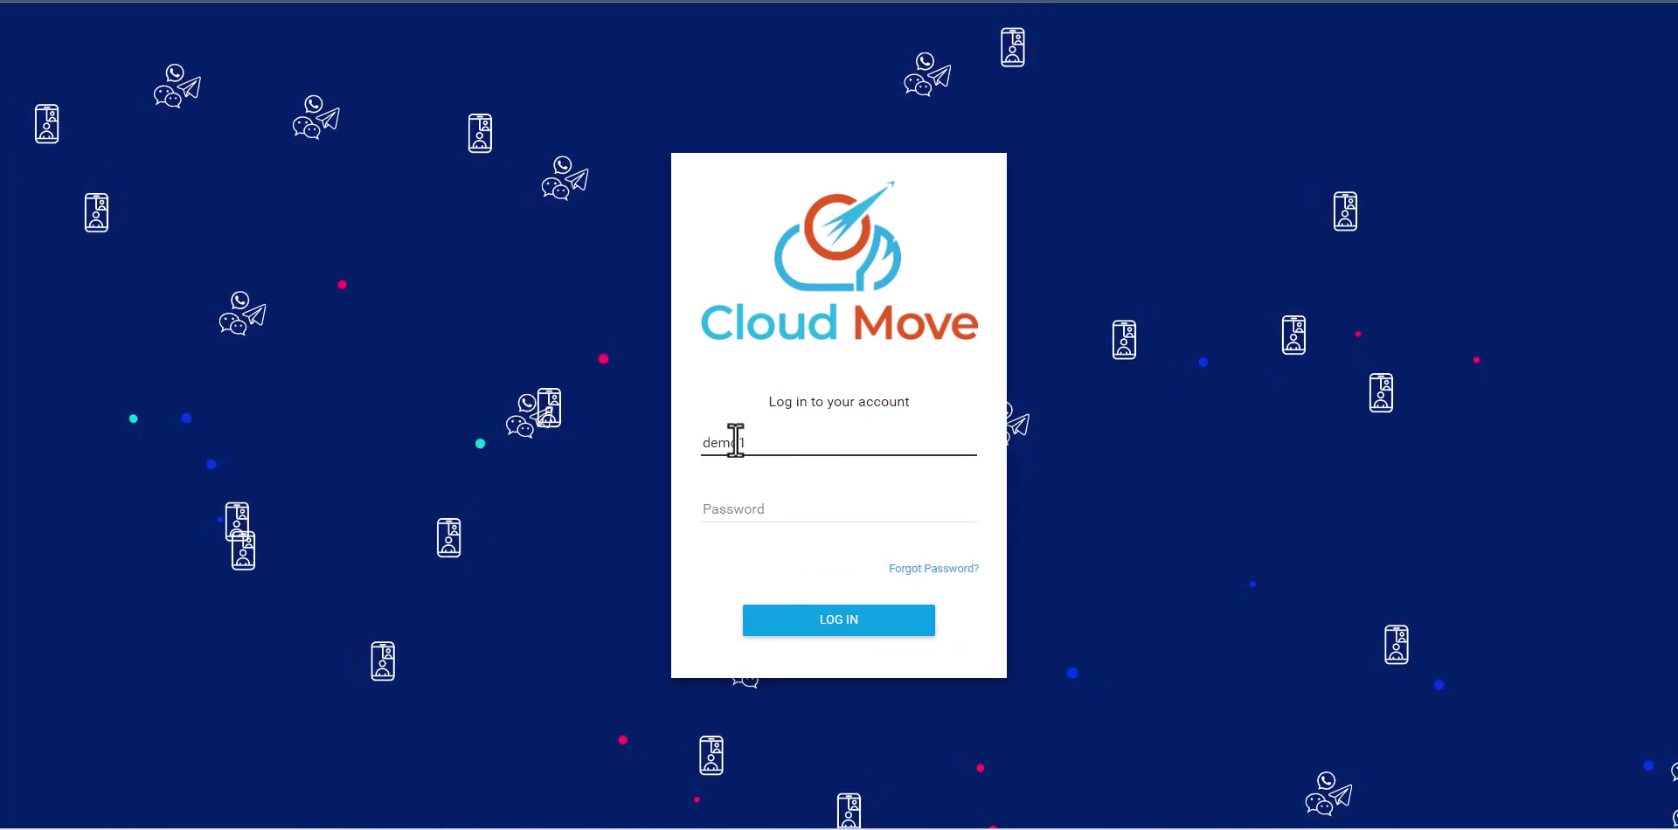
key("Tab")
type("••")
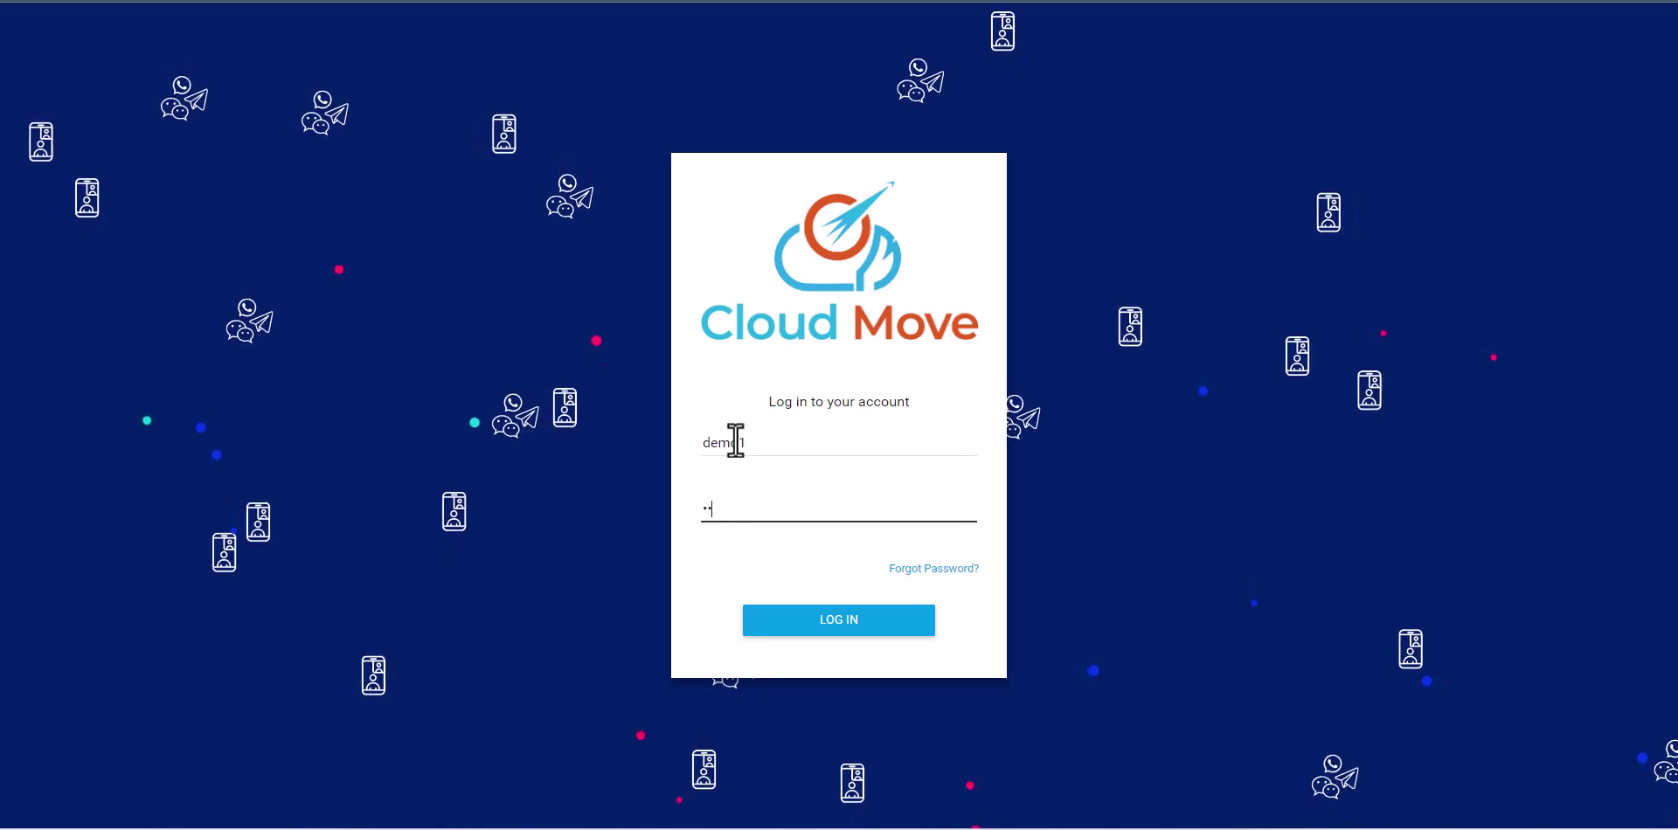
type("••••")
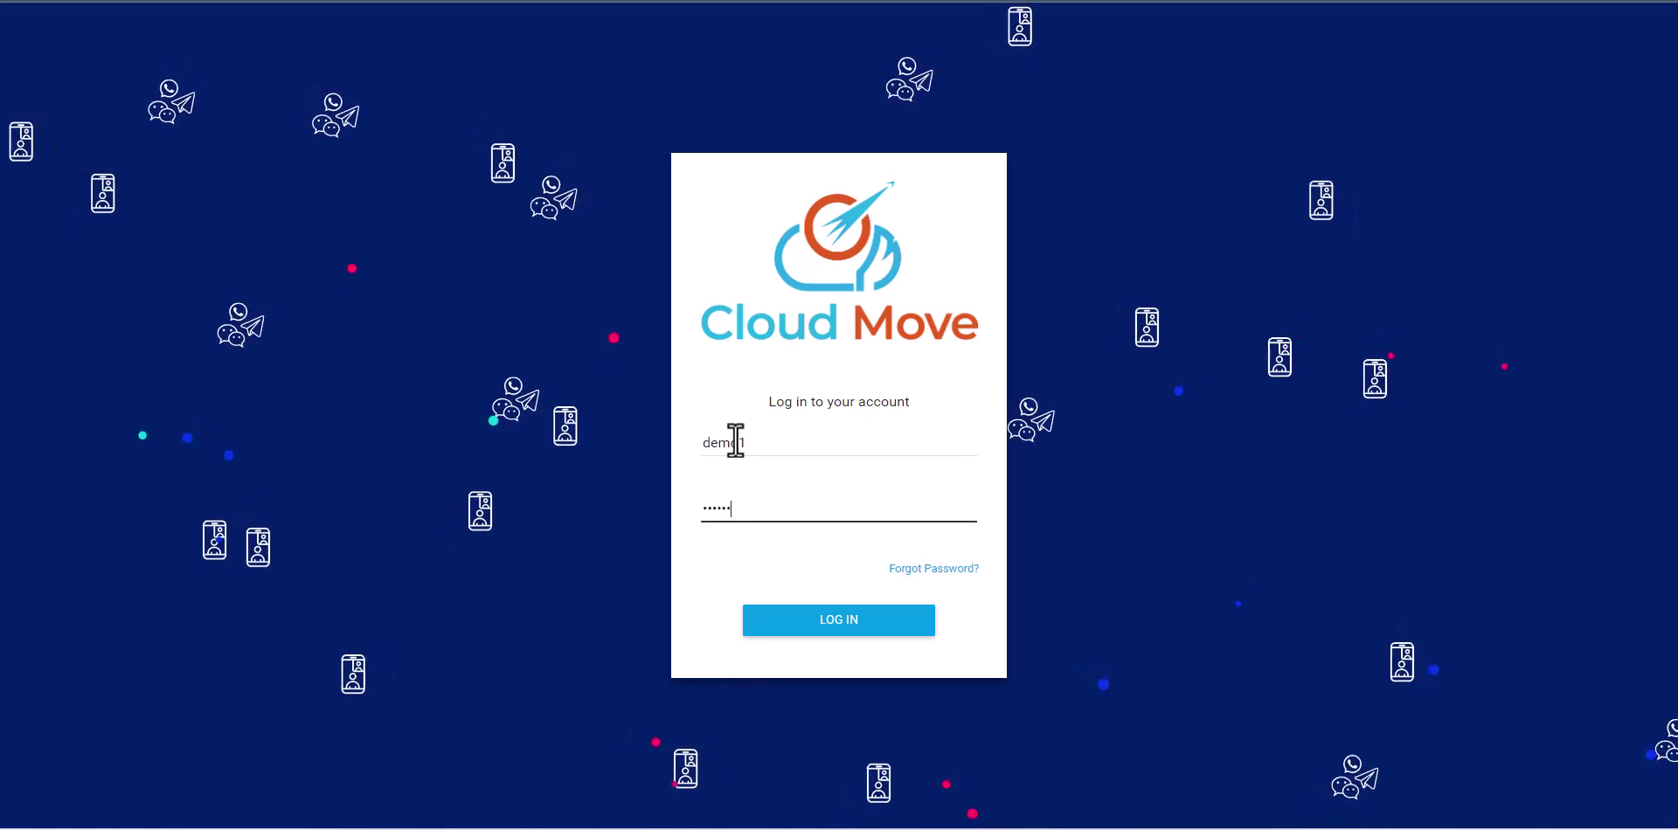
type("•••••")
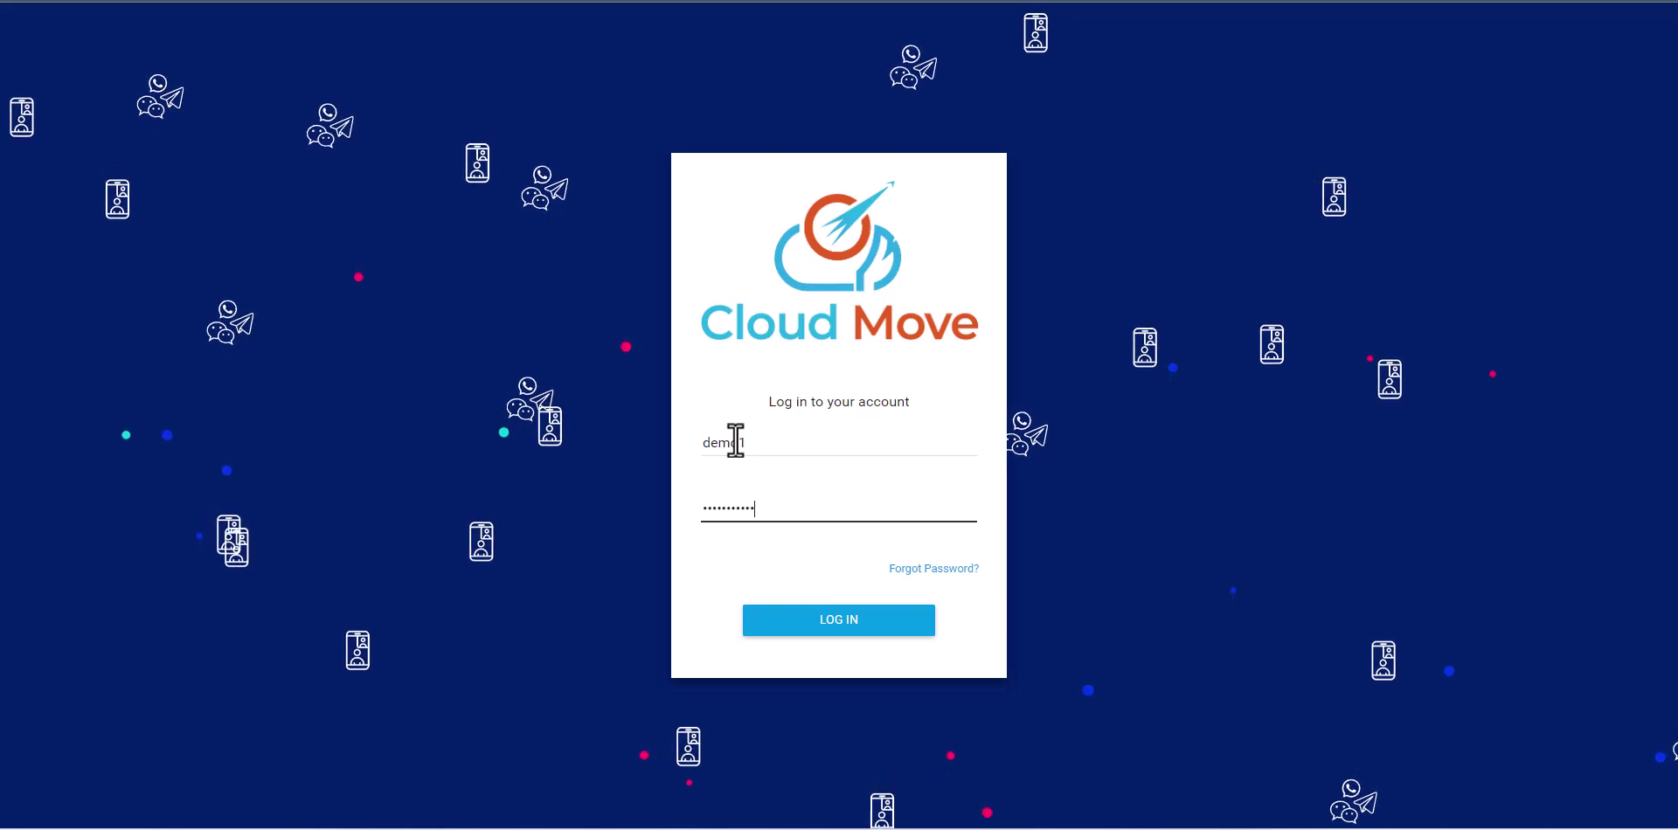
left_click(879, 625)
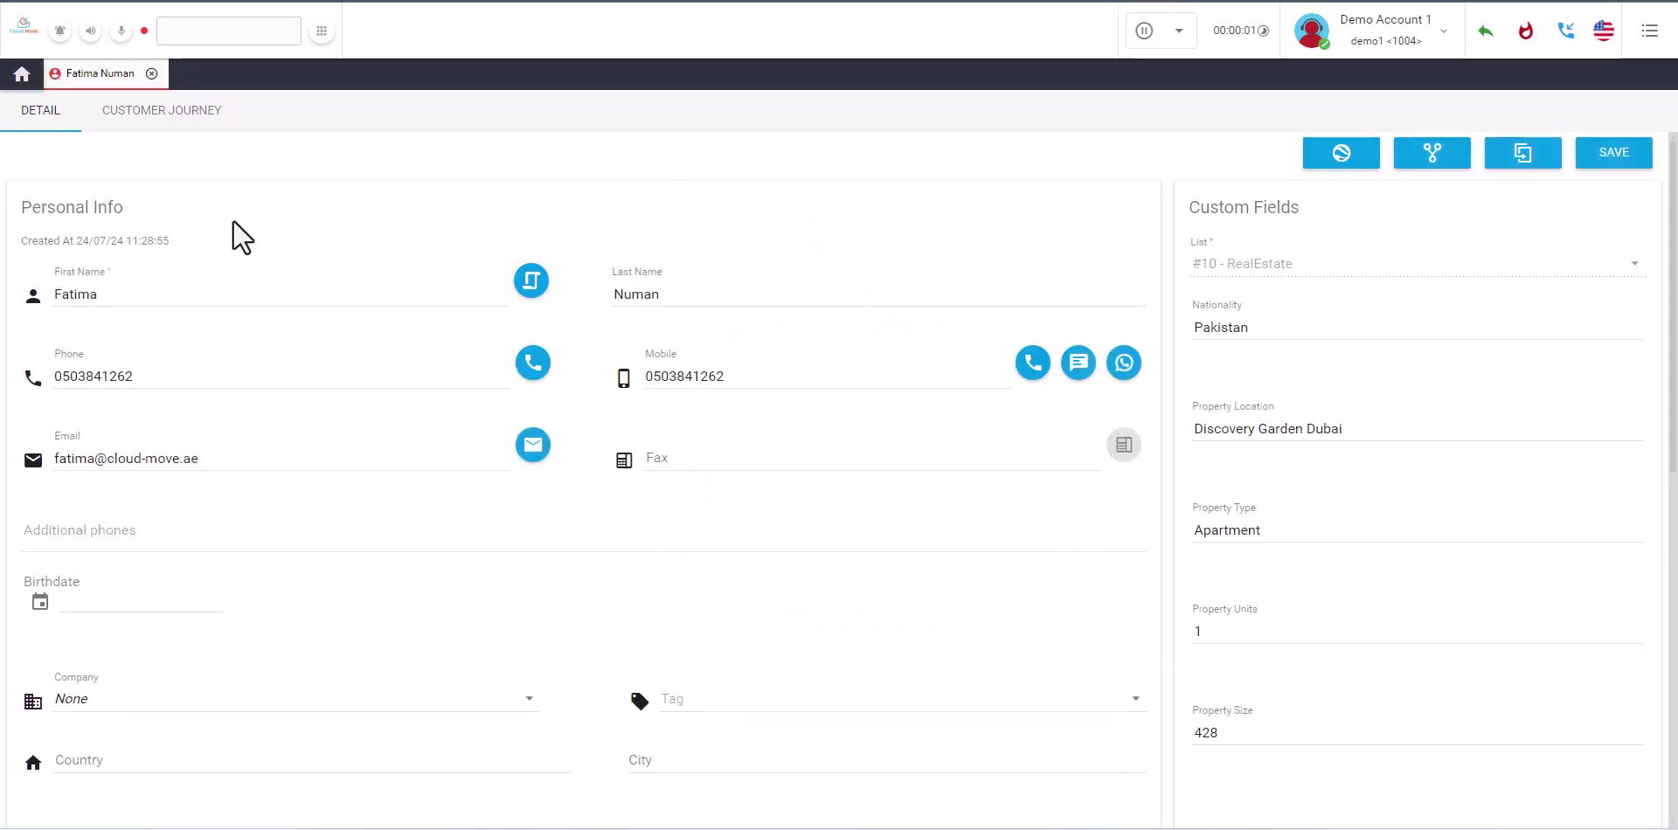
Close the open contact record and review the called contact's personal info and RealEstate custom fields, including property location, type, units and size.
left_click(152, 74)
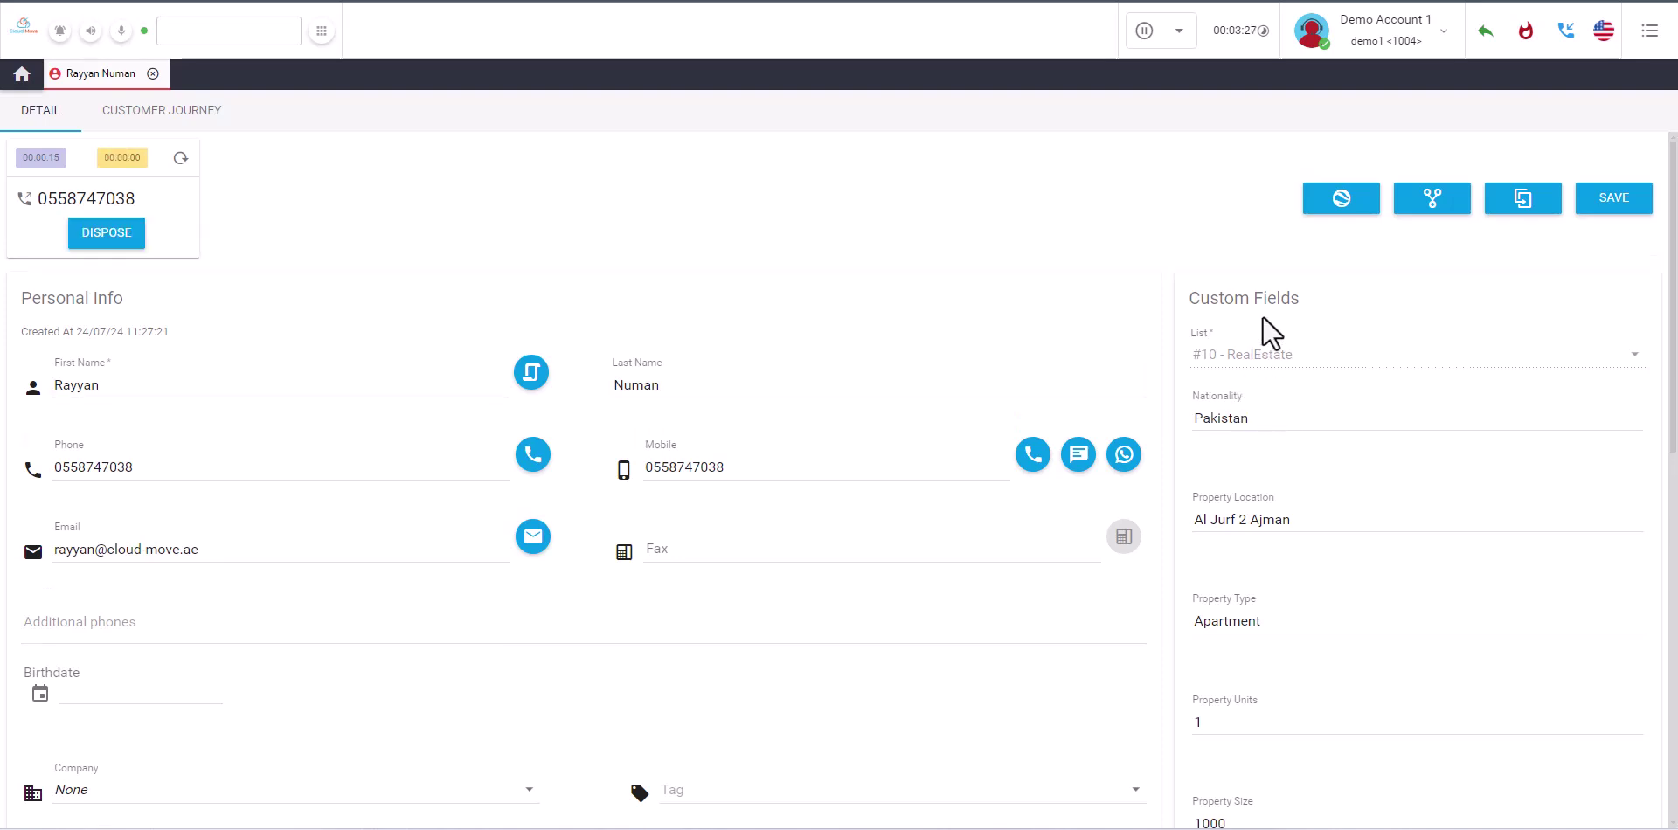
scroll(1318, 428, "down", 3)
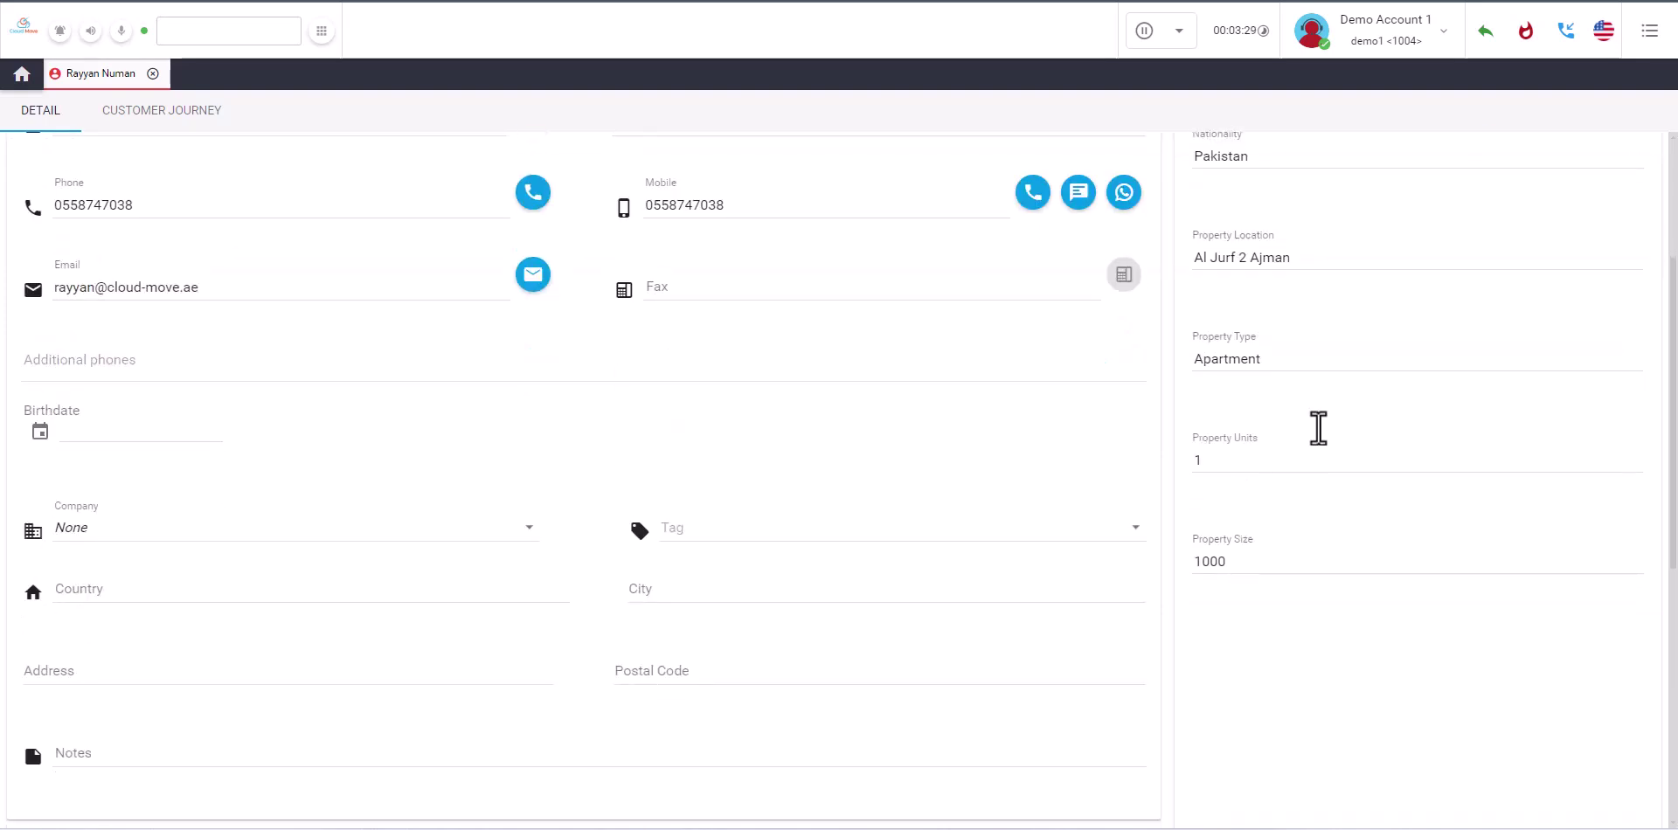
scroll(1319, 423, "up", 3)
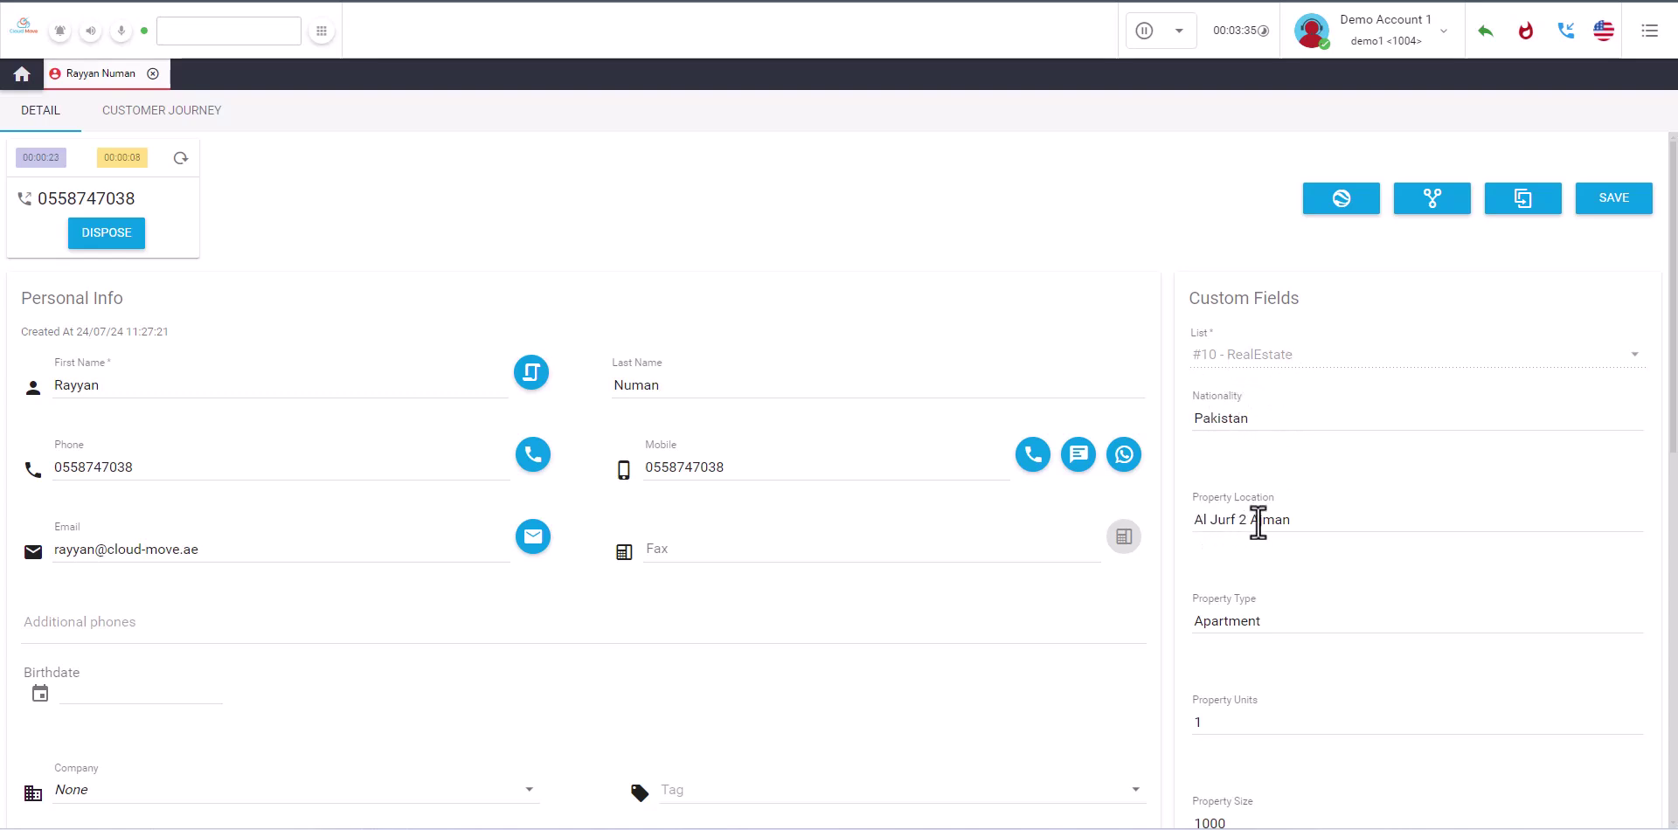
scroll(1352, 514, "down", 2)
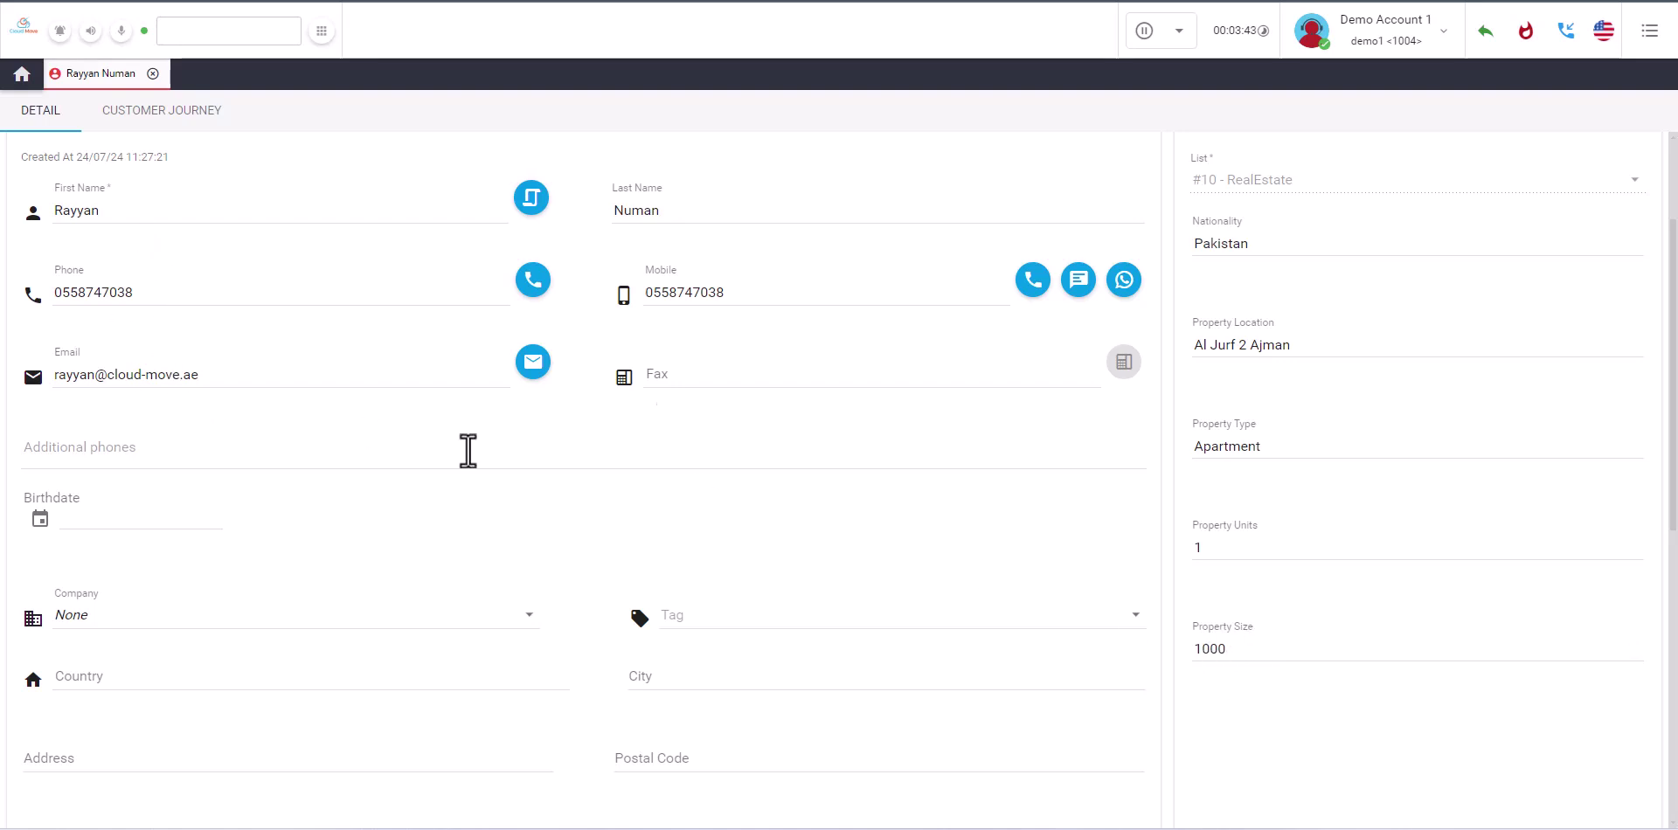
scroll(894, 584, "up", 3)
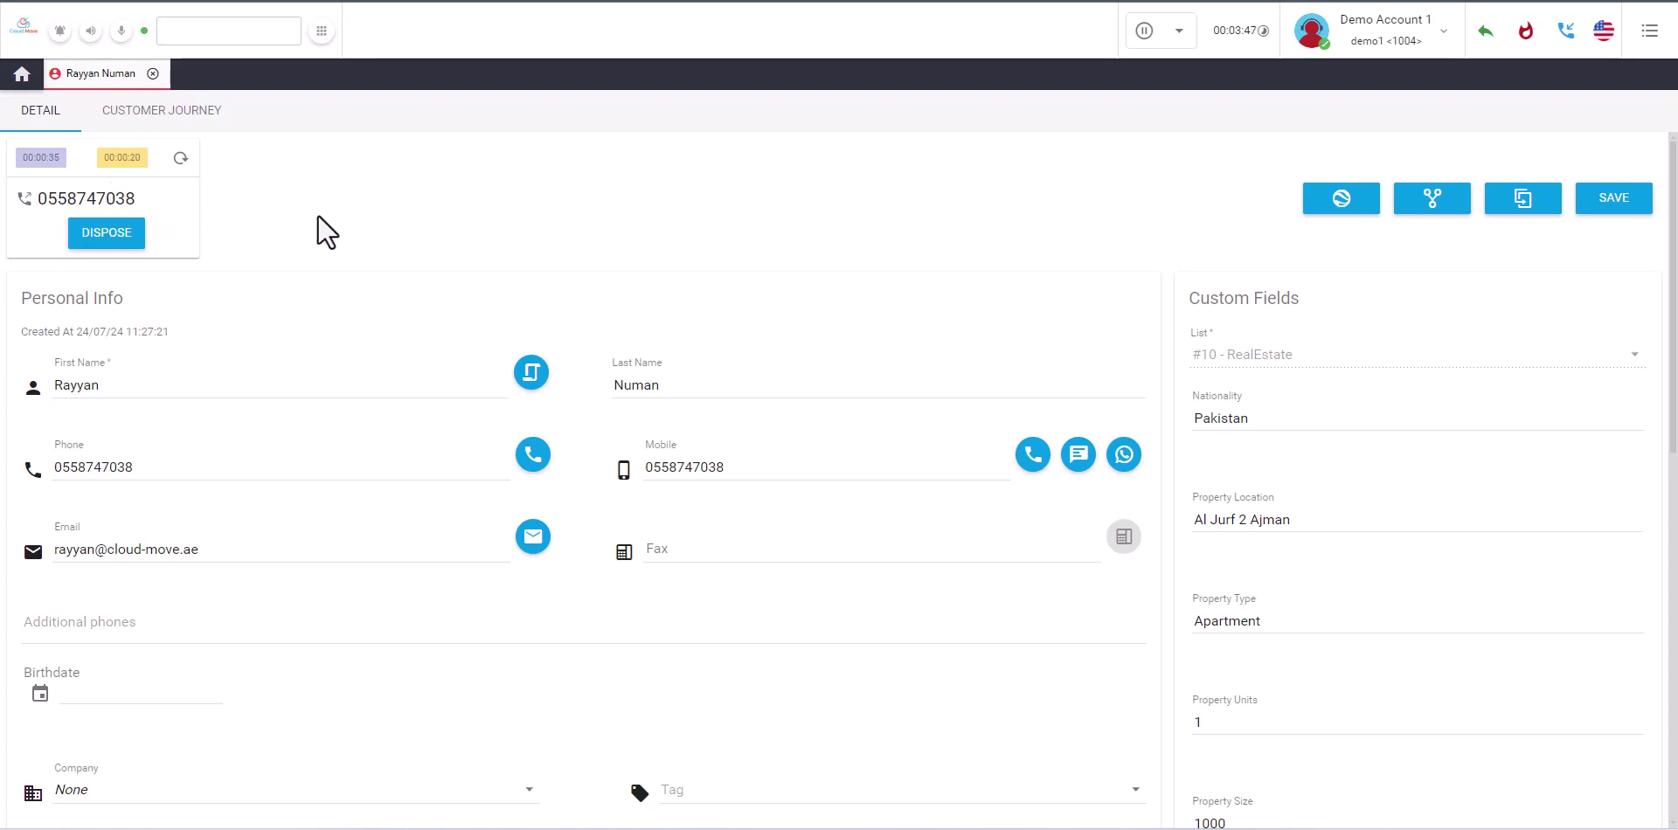
Dispose the contact's call as Interested with the note "This is a test note".
left_click(118, 234)
left_click(649, 275)
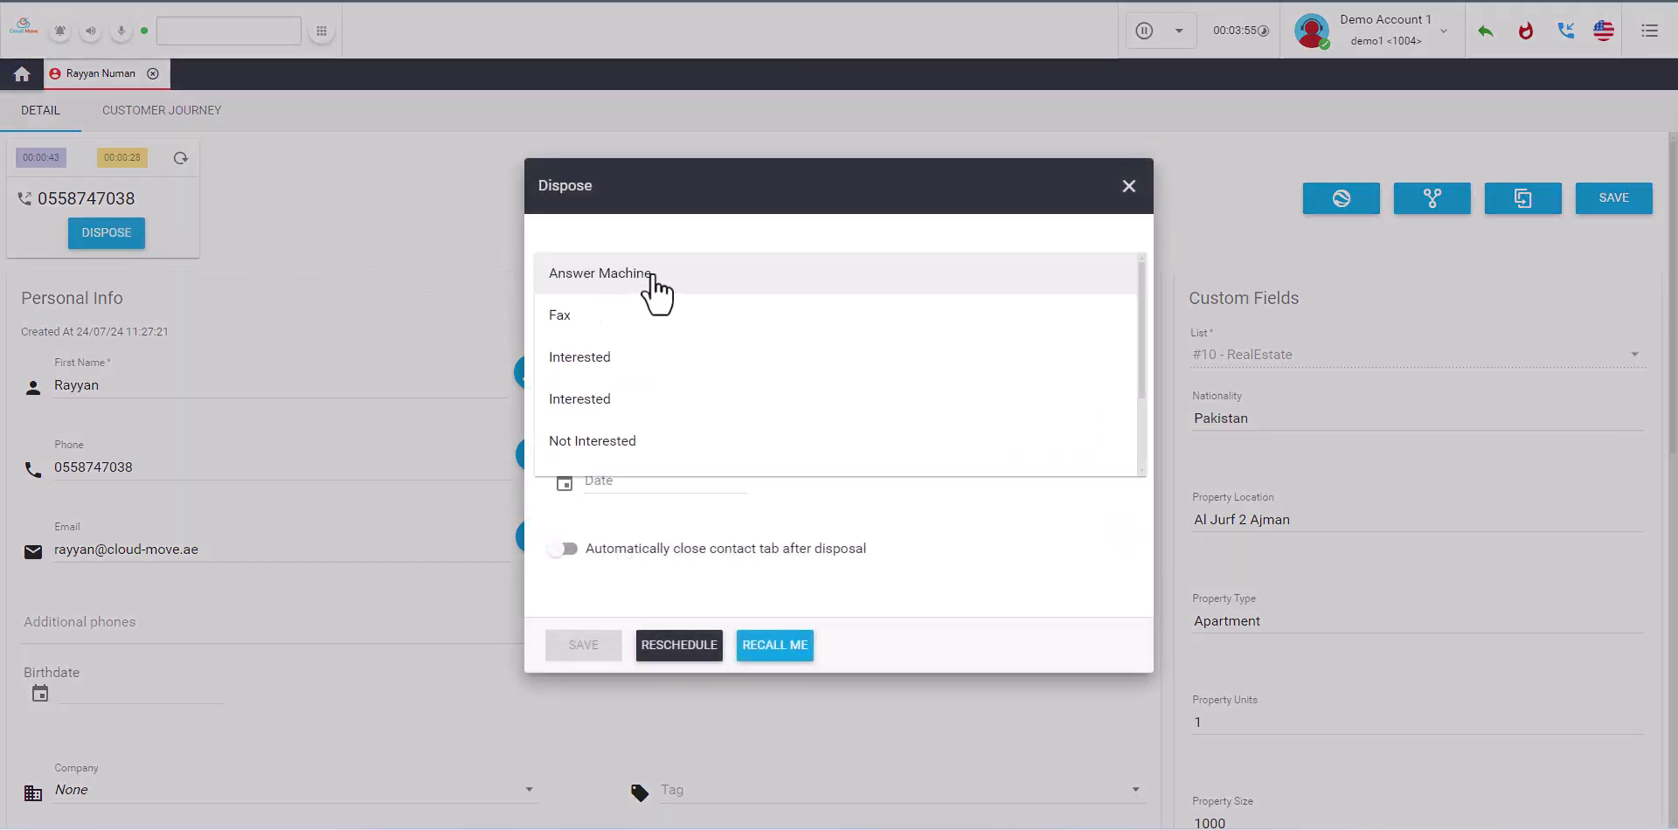
left_click(597, 360)
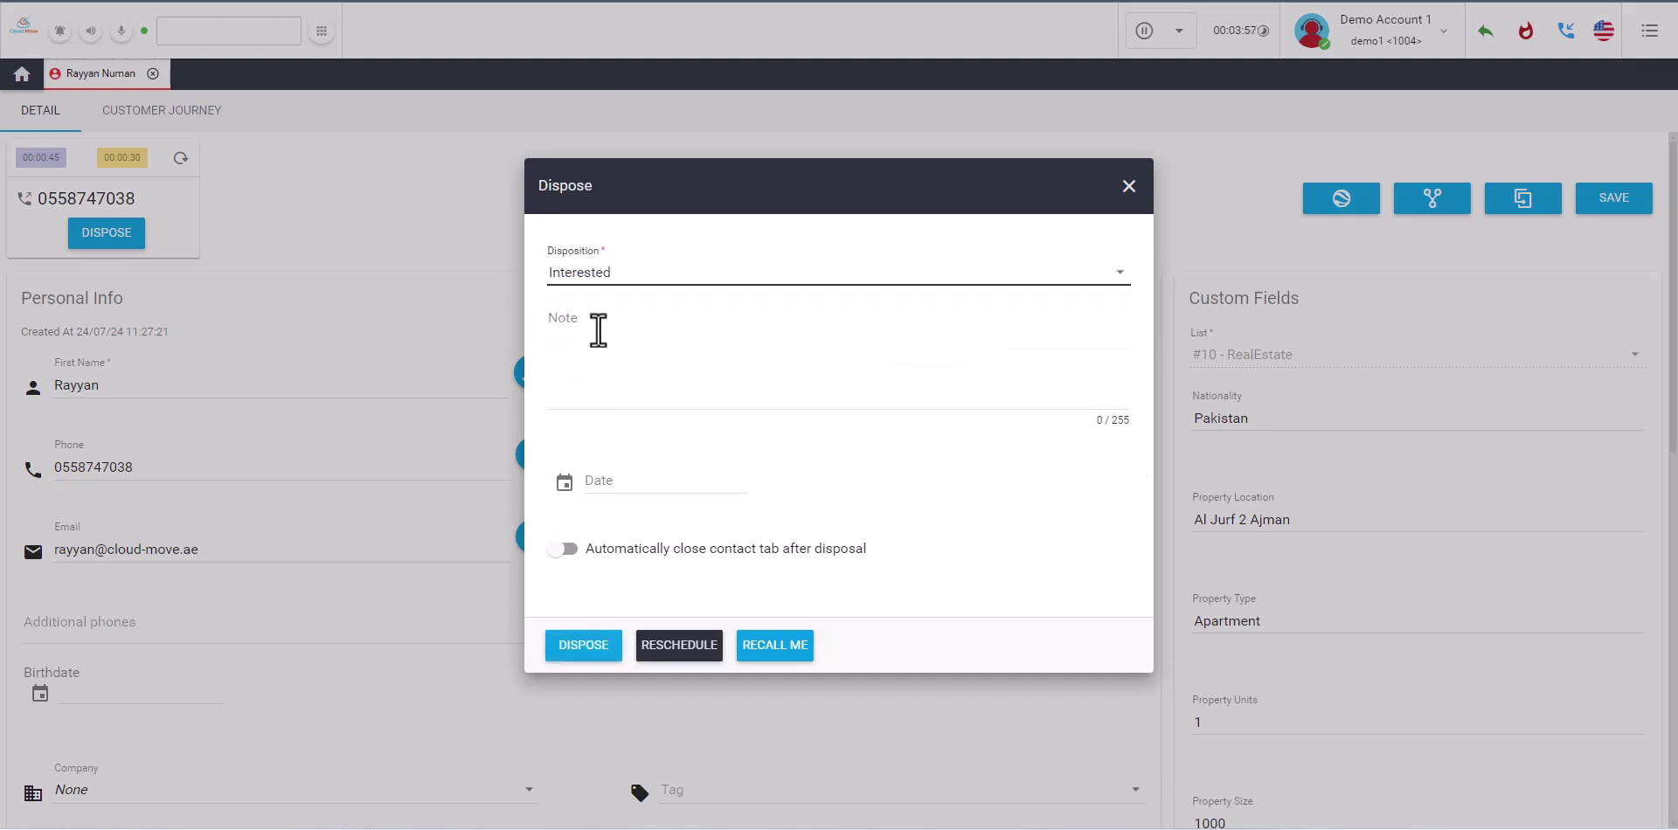
left_click(597, 330)
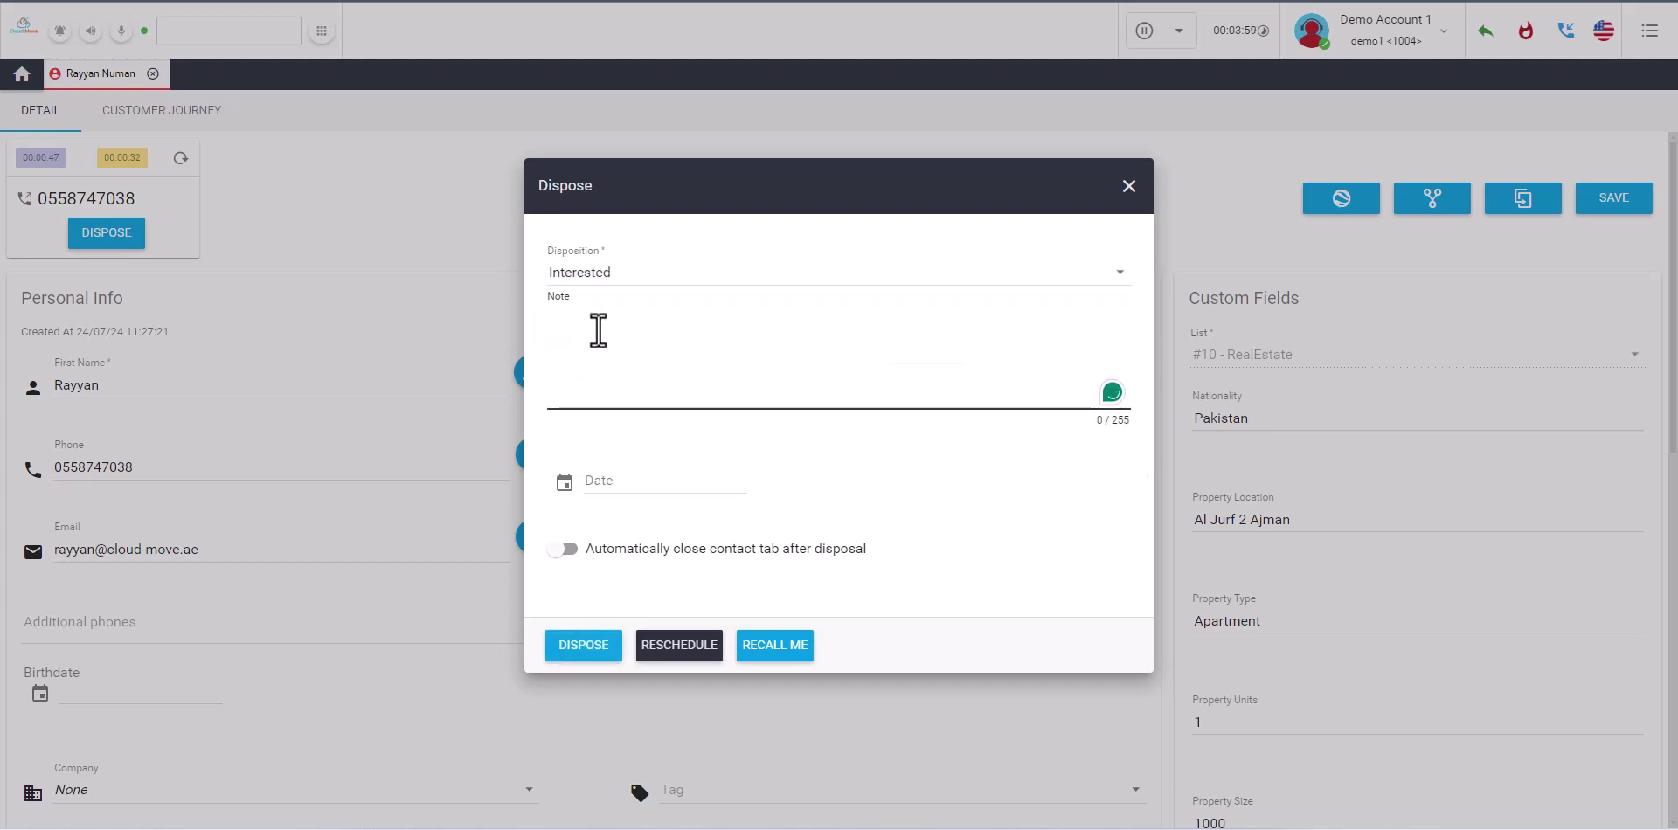
type("This is a test note")
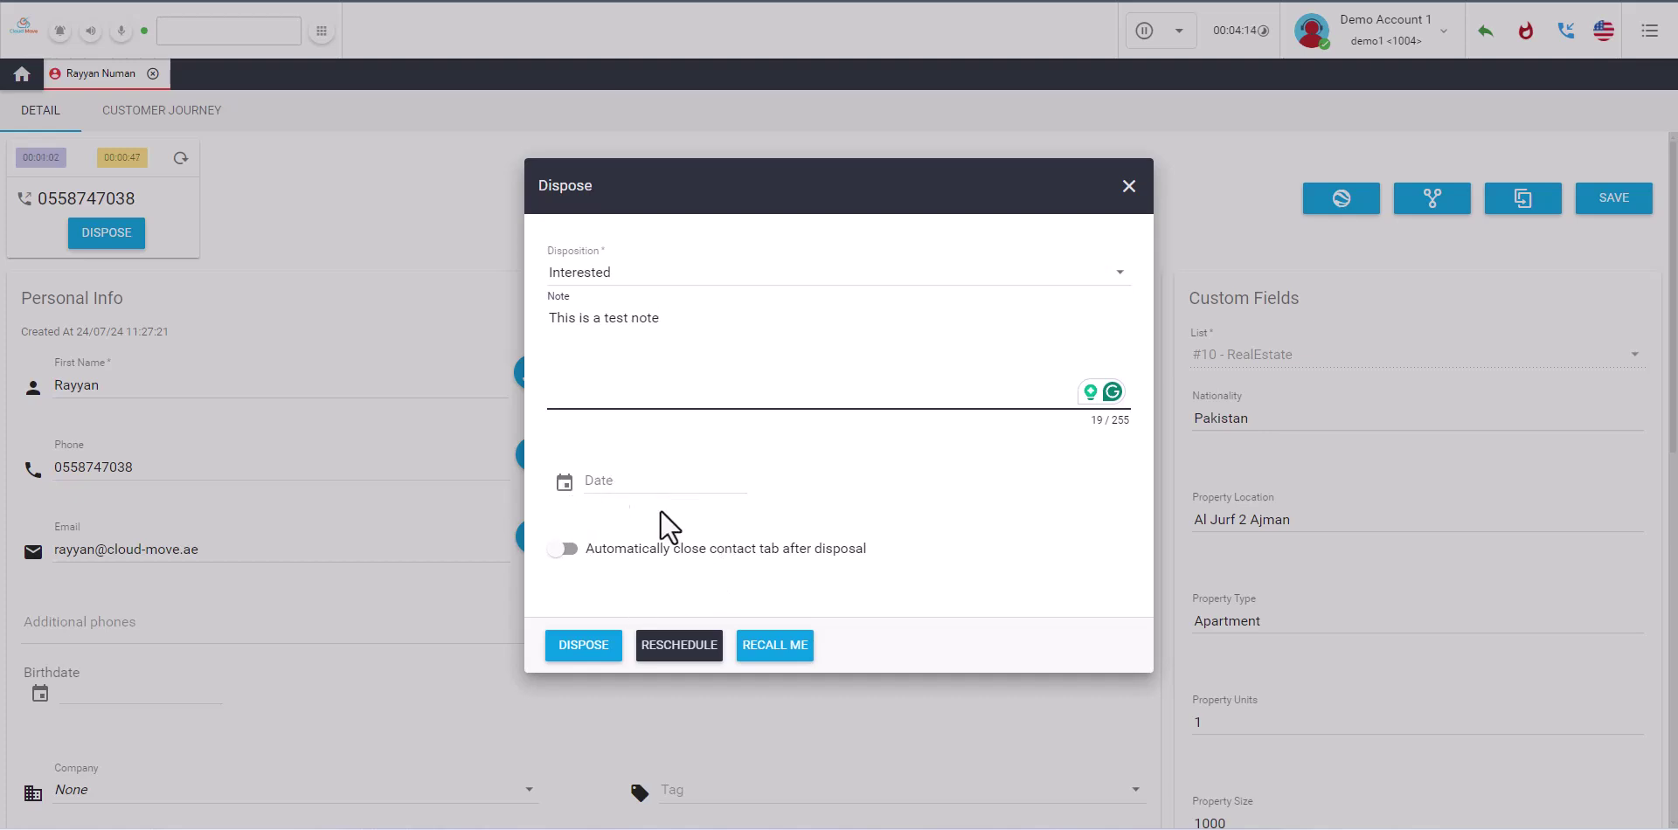
left_click(584, 647)
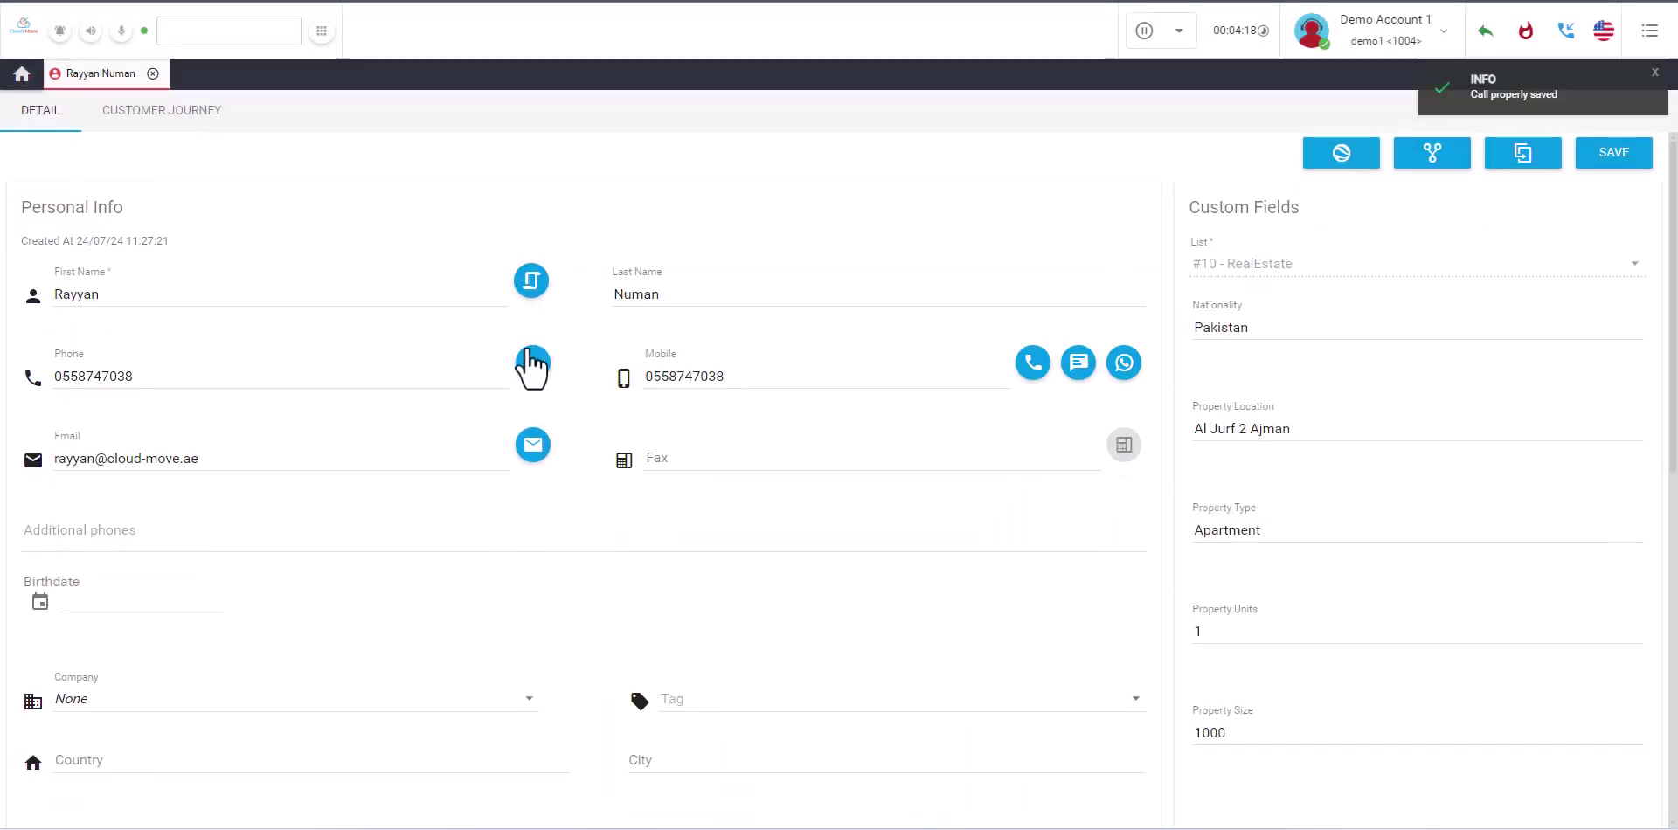
Clear the date filter in the contact's customer journey, examine the details of the latest call, and return to the contact's details.
left_click(138, 118)
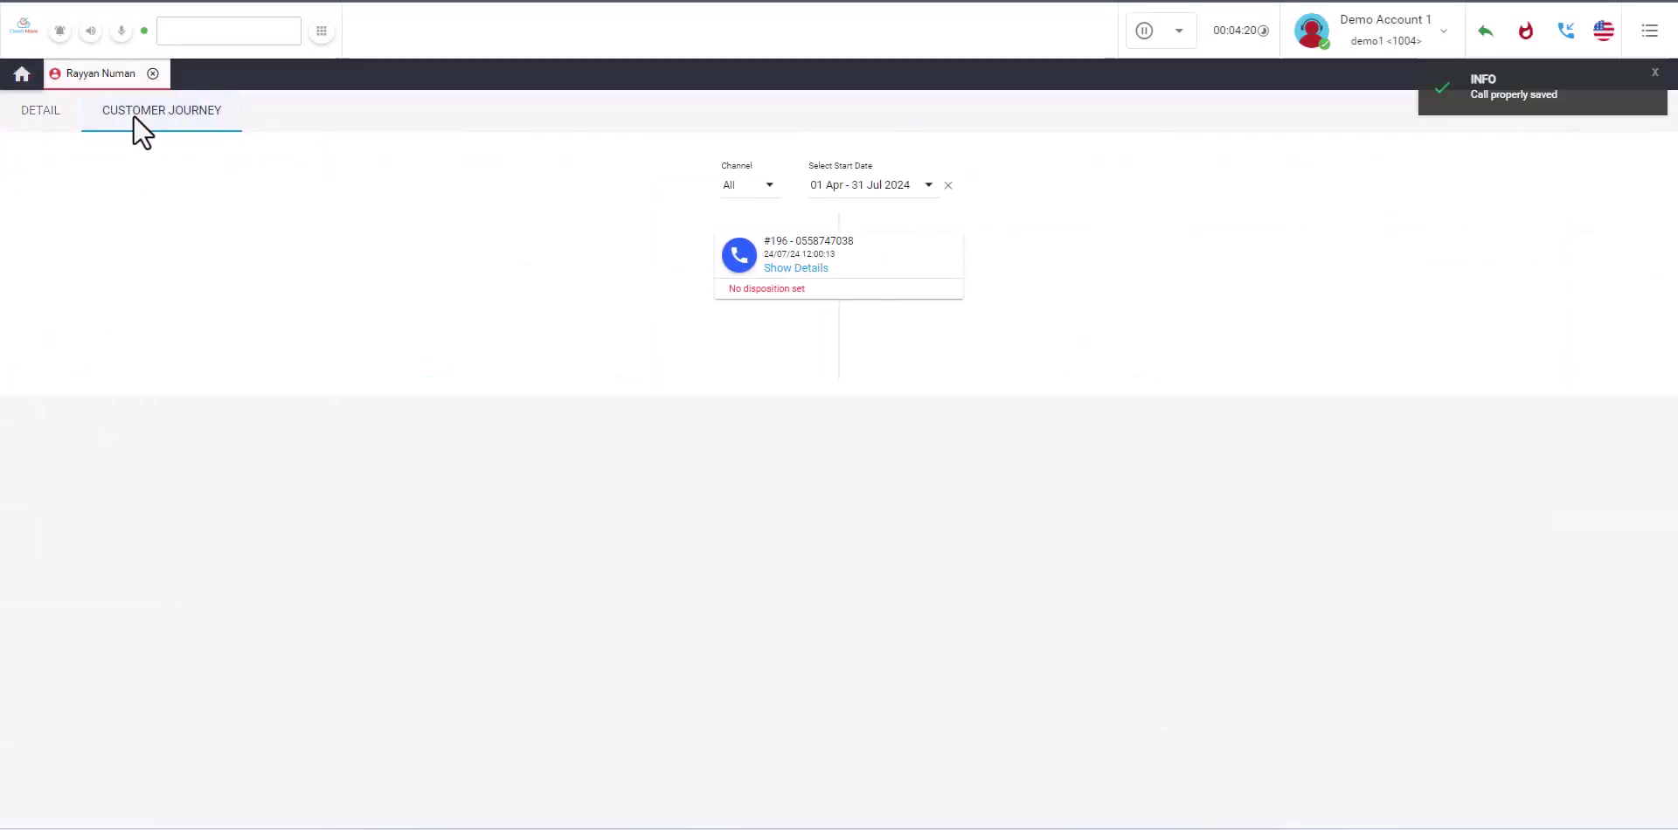
left_click(949, 187)
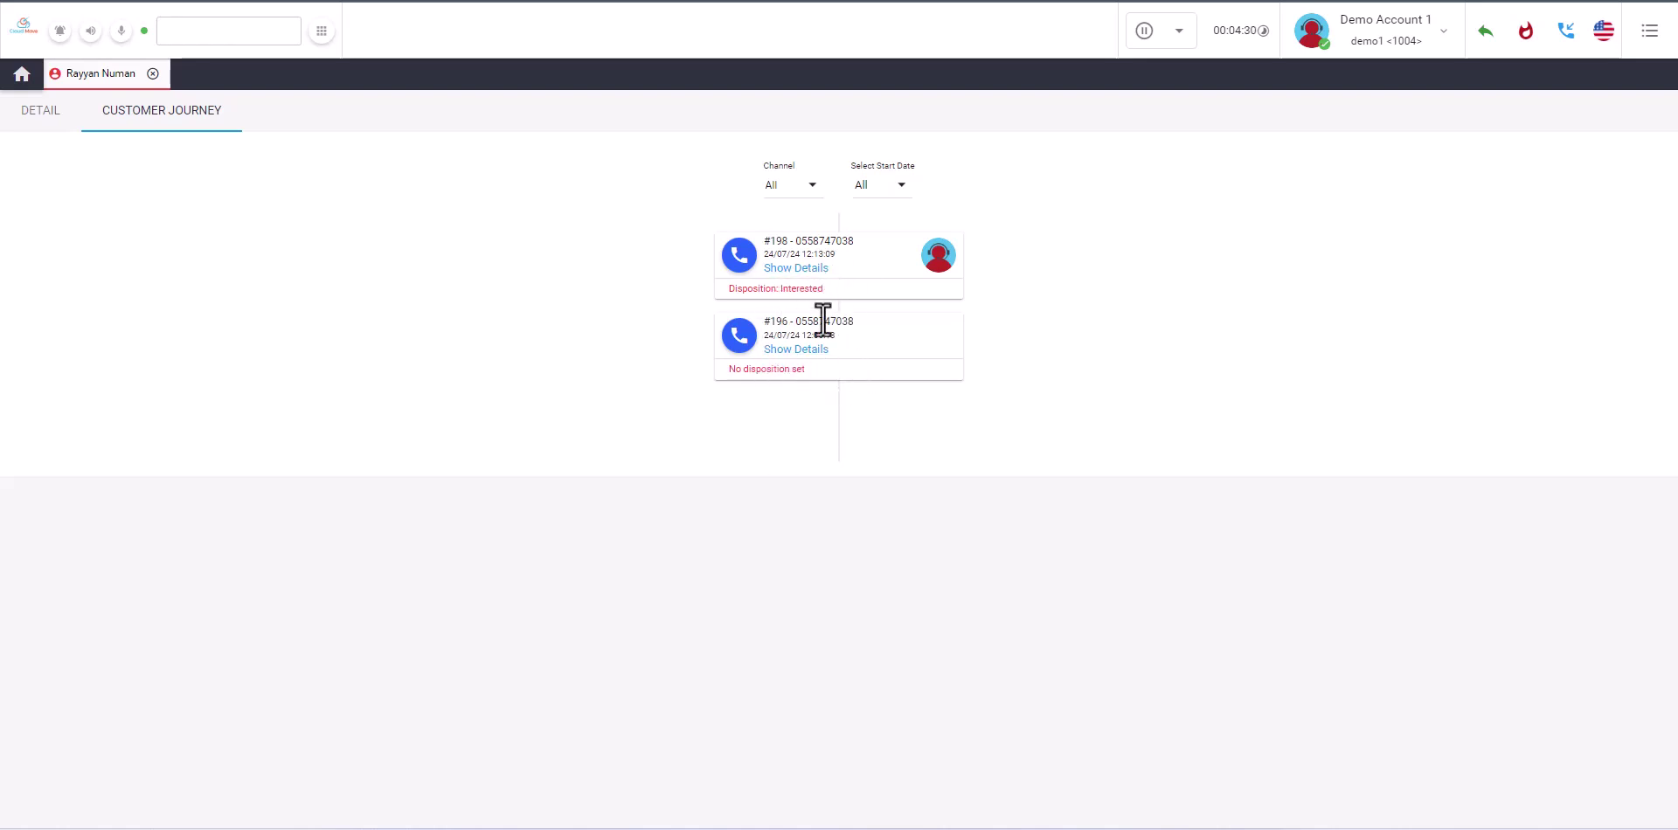
left_click(797, 268)
scroll(820, 506, "down", 2)
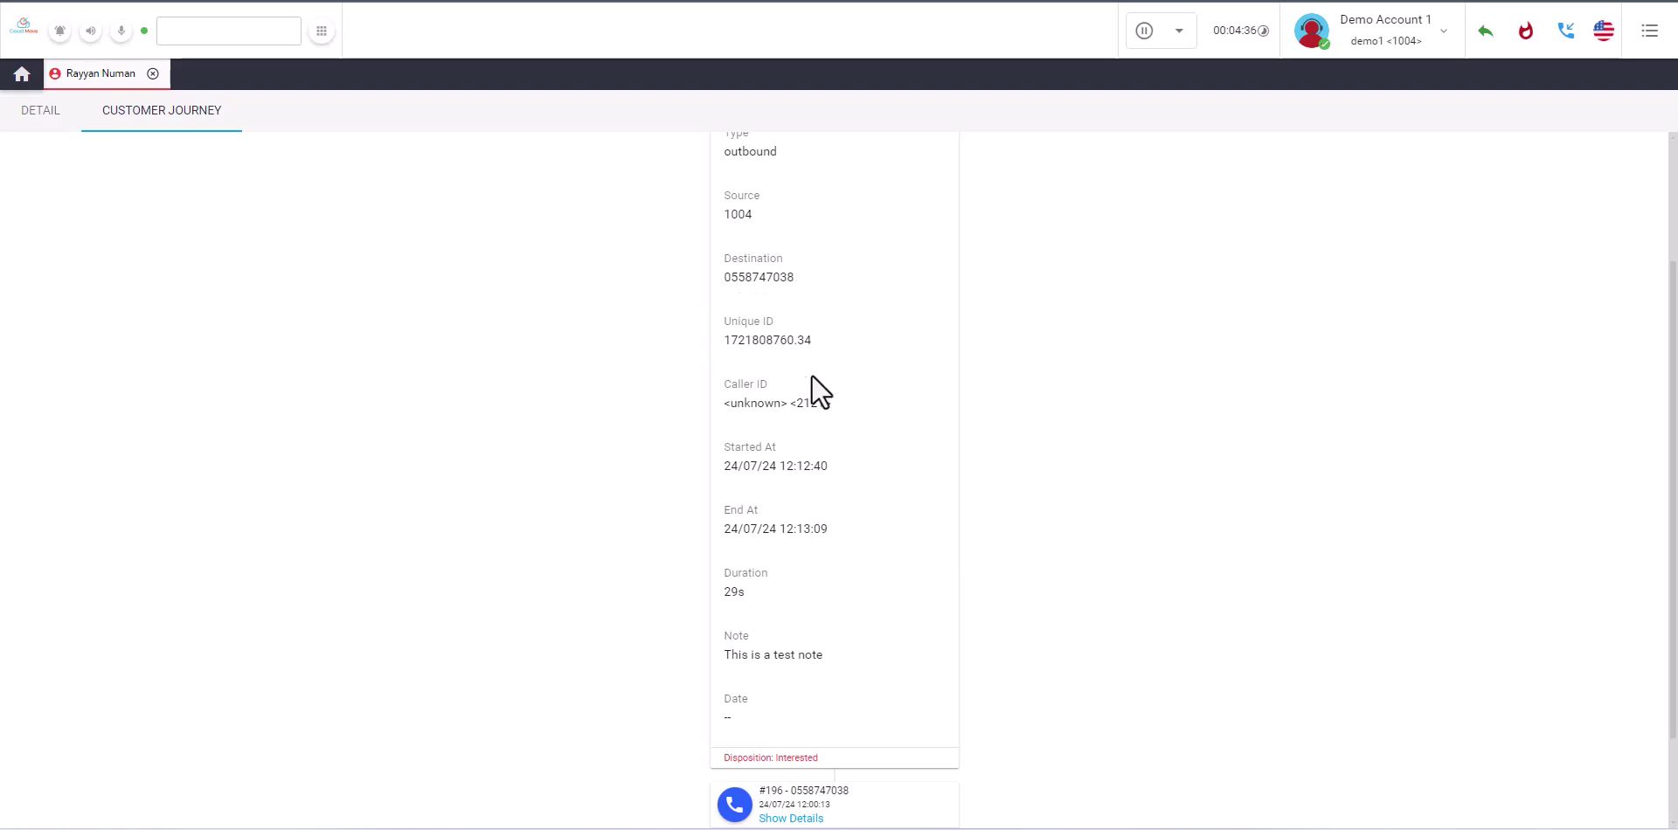
scroll(811, 509, "down", 1)
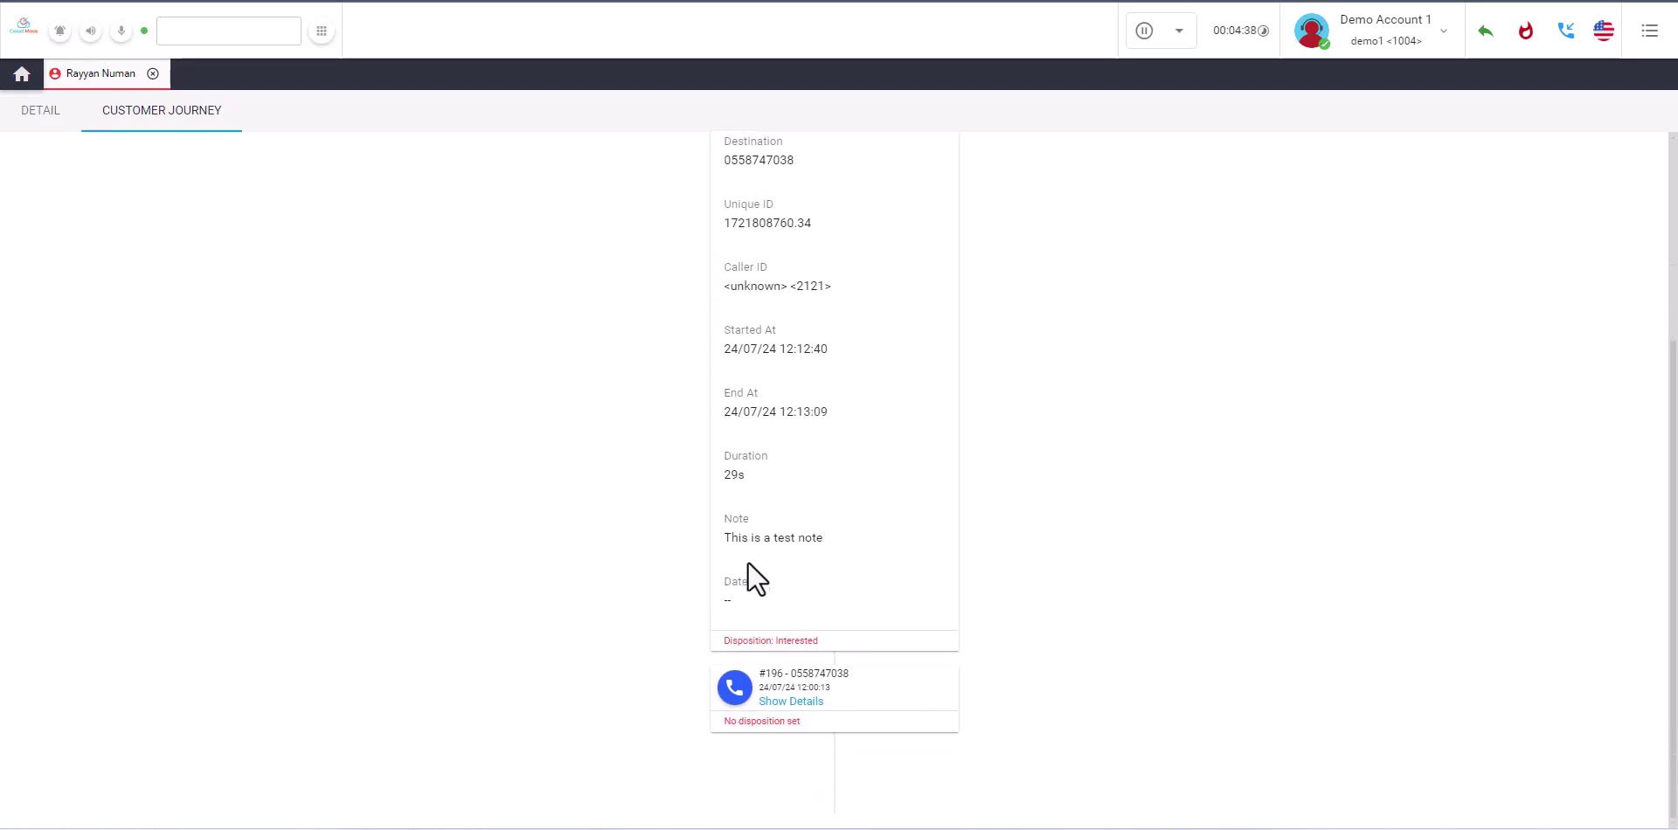
scroll(838, 542, "up", 3)
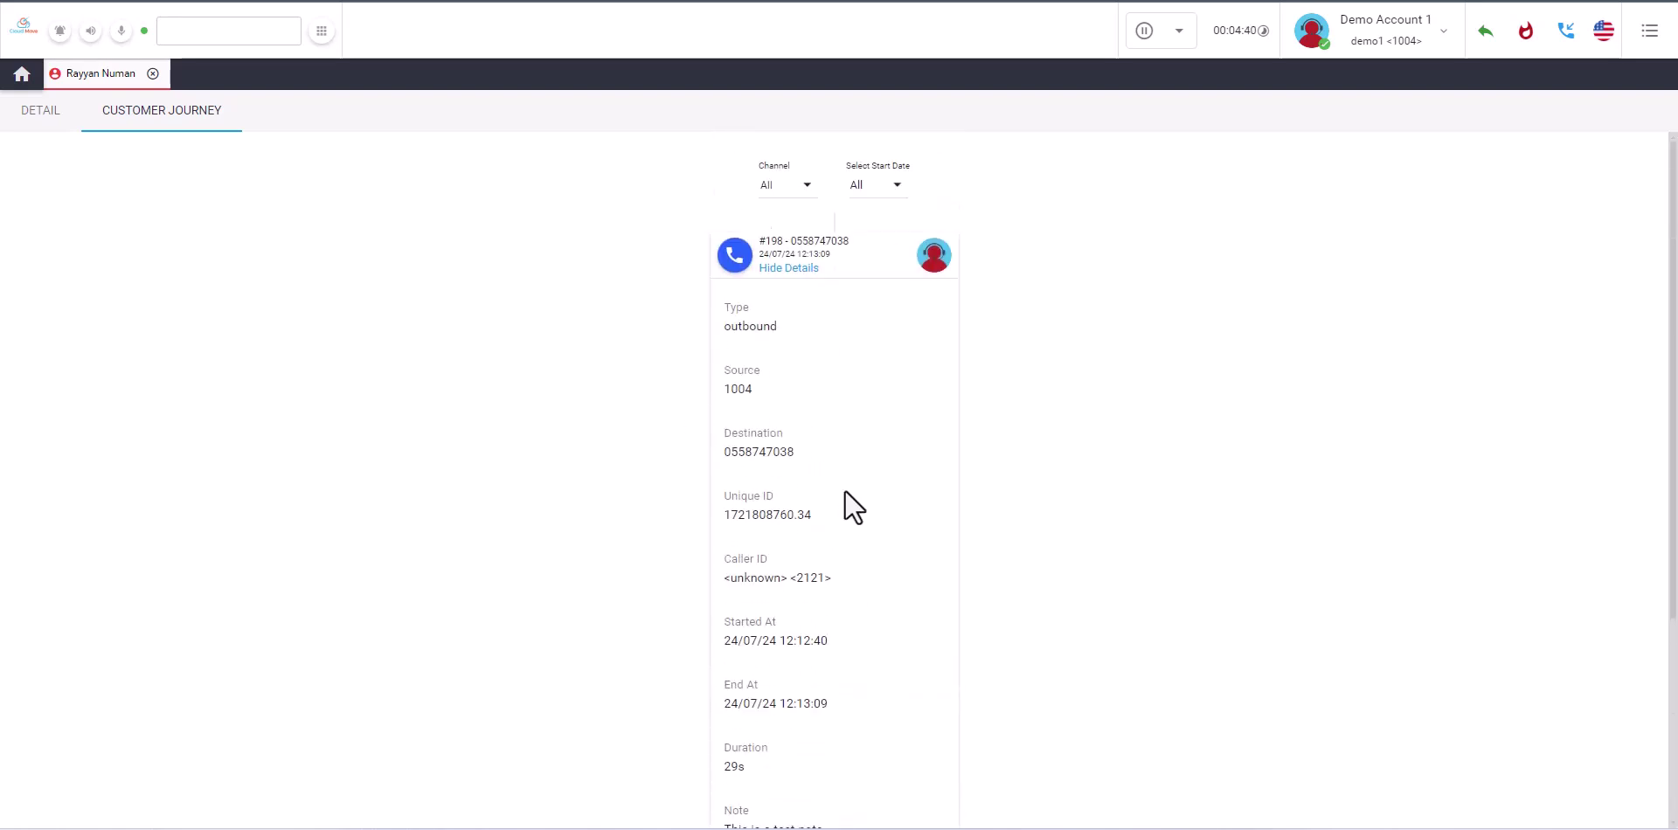
left_click(33, 115)
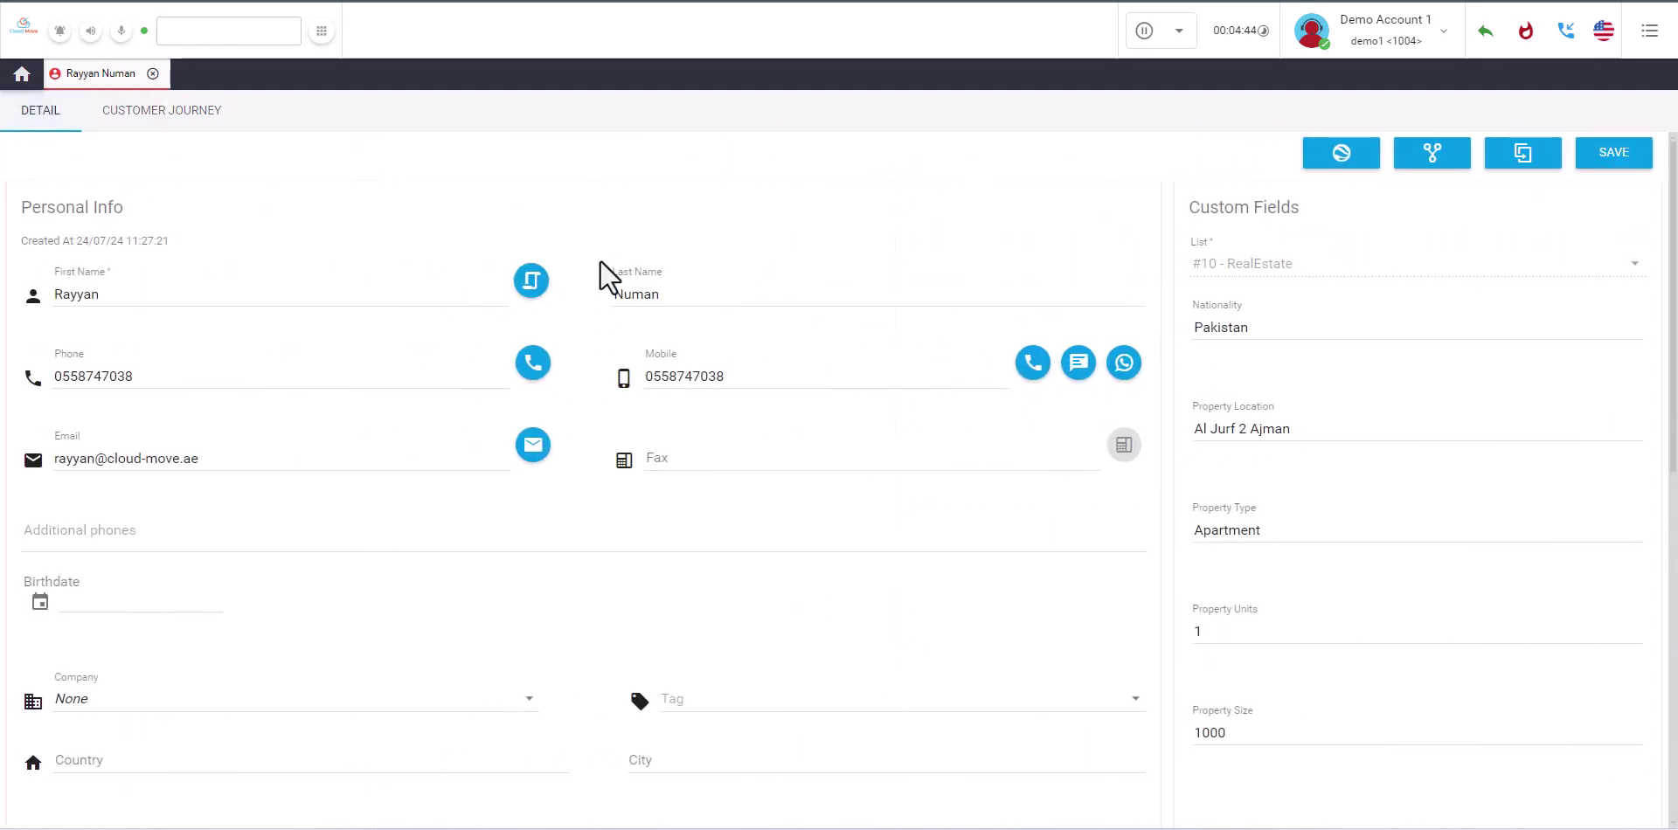